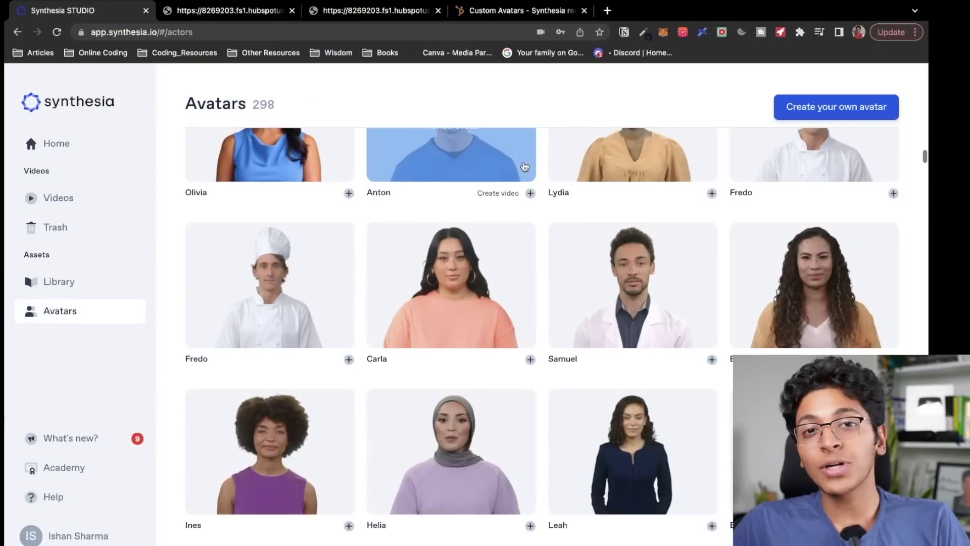
Browse the stock avatar gallery and create a new video with the Callum avatar.
{"action": "scroll", "coordinate": [525, 167], "scroll_direction": "down", "scroll_amount": 10}
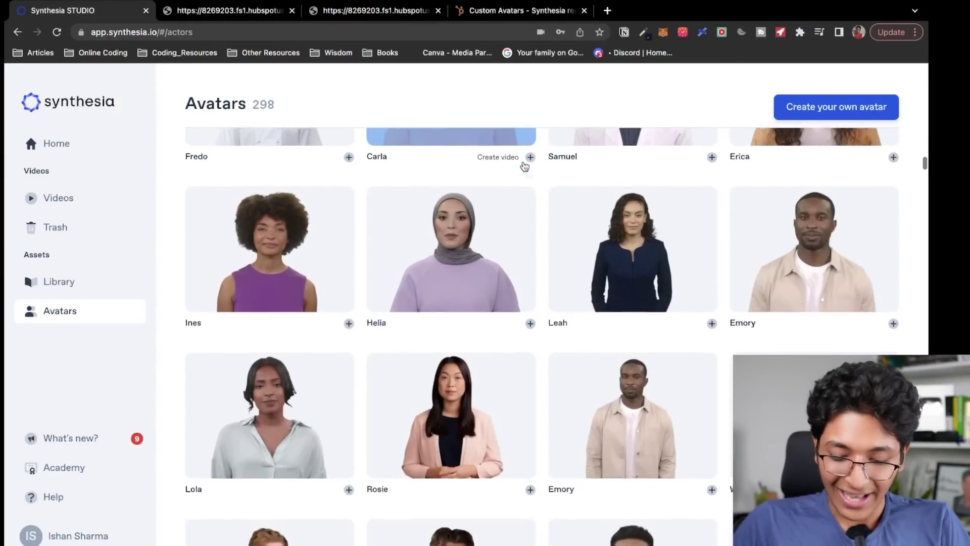
{"action": "scroll", "coordinate": [525, 167], "scroll_direction": "down", "scroll_amount": 3}
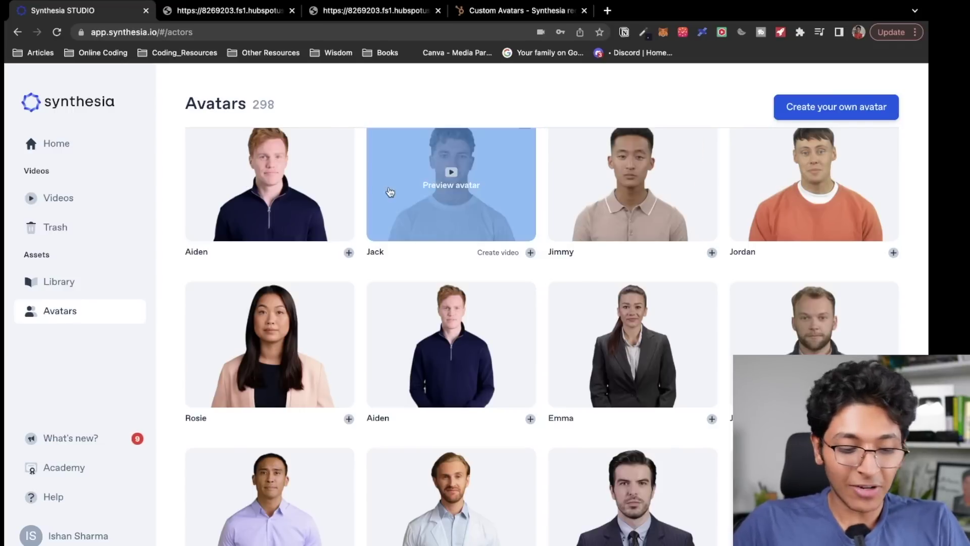
{"action": "scroll", "coordinate": [445, 272], "scroll_direction": "down", "scroll_amount": 5}
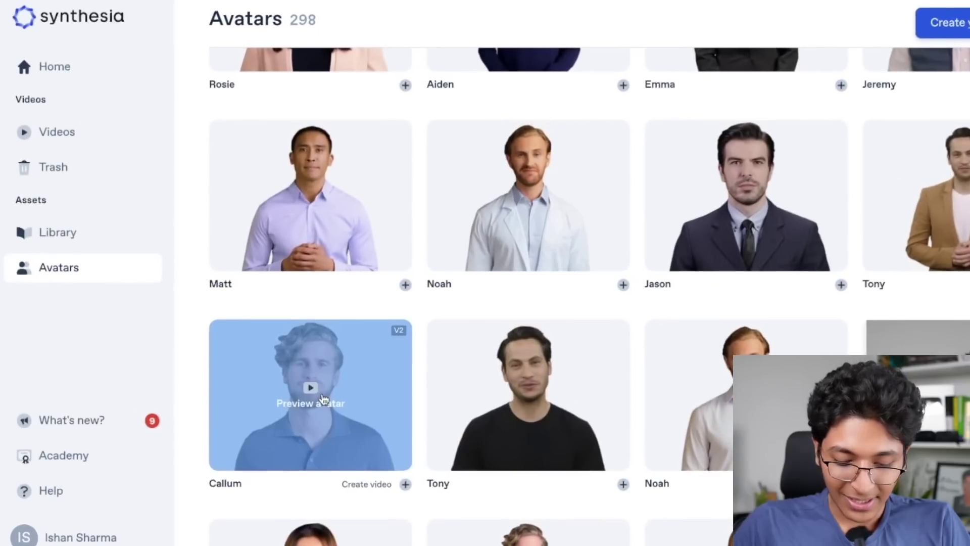
{"action": "left_click", "coordinate": [270, 421]}
{"action": "left_click", "coordinate": [622, 464]}
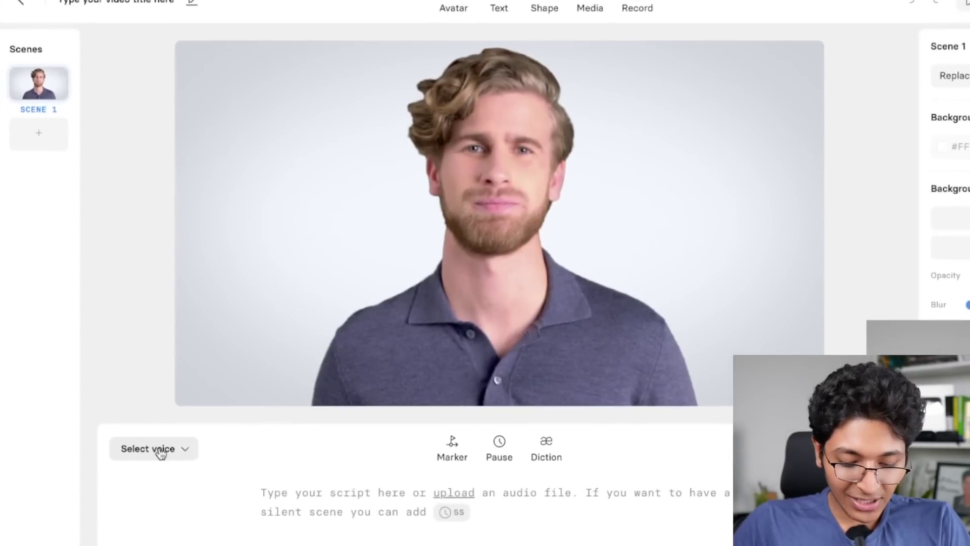
Review the voice choices and the text, shape and media options available for the scene.
{"action": "left_click", "coordinate": [146, 461]}
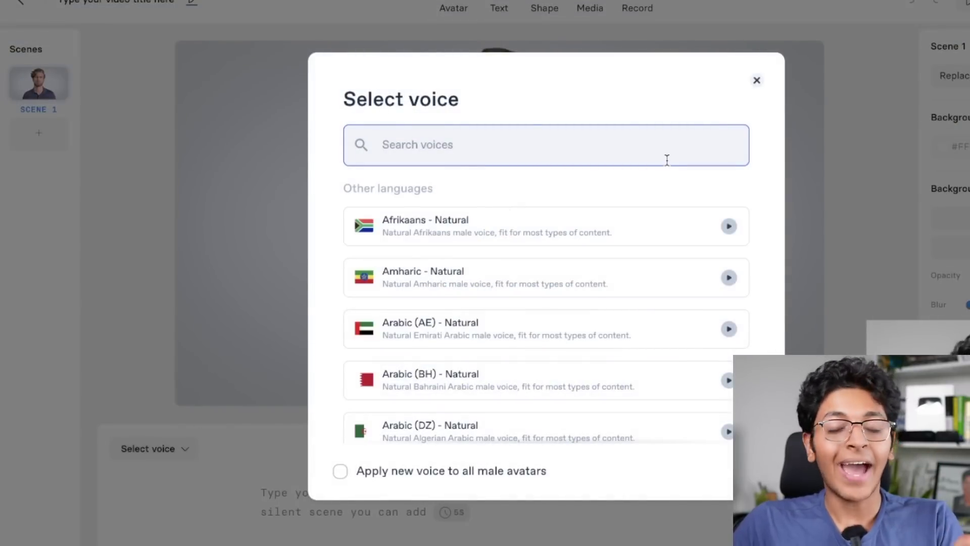
{"action": "left_click", "coordinate": [784, 62]}
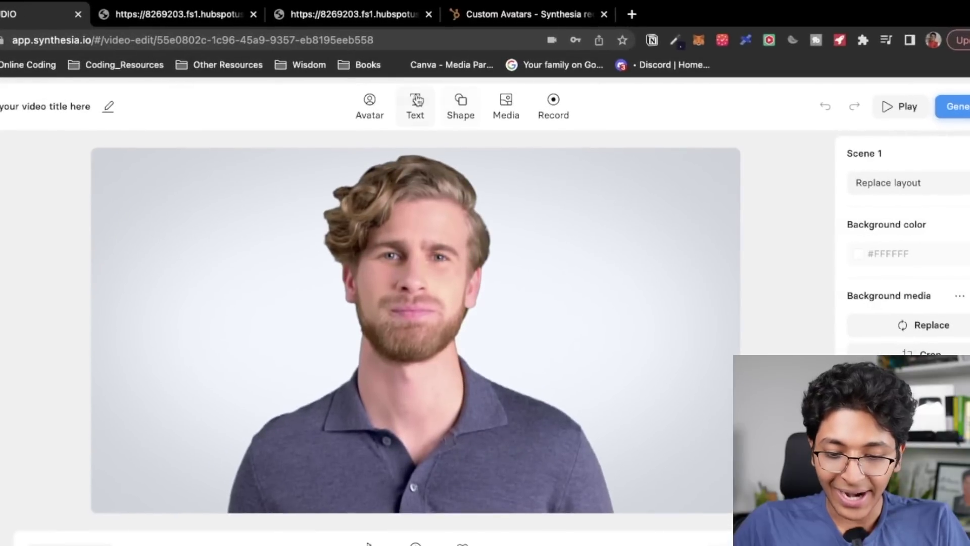
{"action": "left_click", "coordinate": [417, 100]}
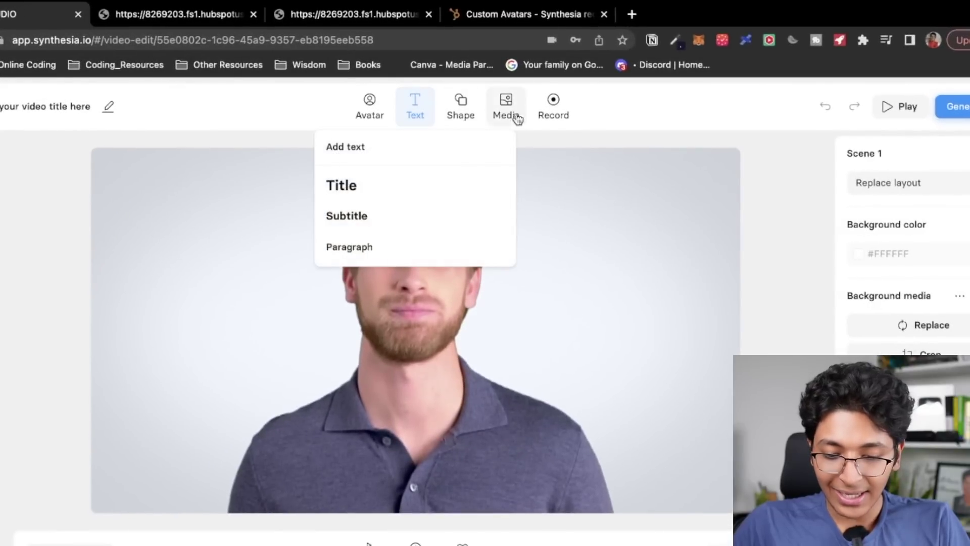
{"action": "left_click", "coordinate": [467, 107]}
{"action": "left_click", "coordinate": [508, 111]}
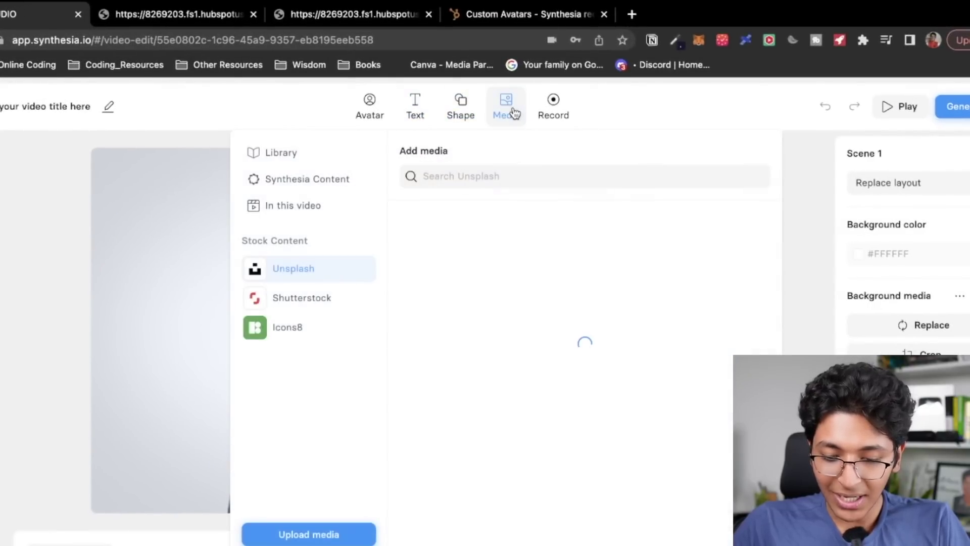
{"action": "left_click", "coordinate": [604, 111]}
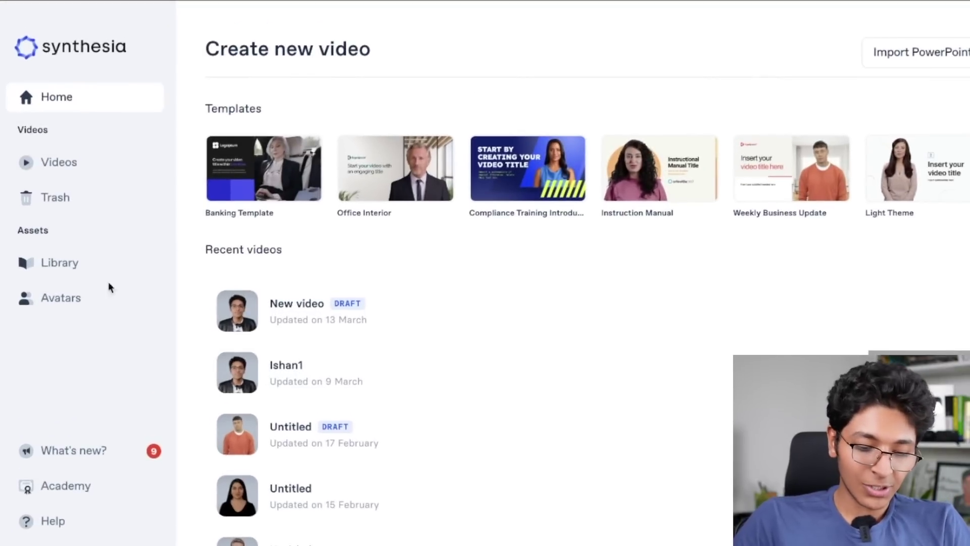
Start a request for a custom Studio avatar from the avatar gallery.
{"action": "left_click", "coordinate": [78, 297]}
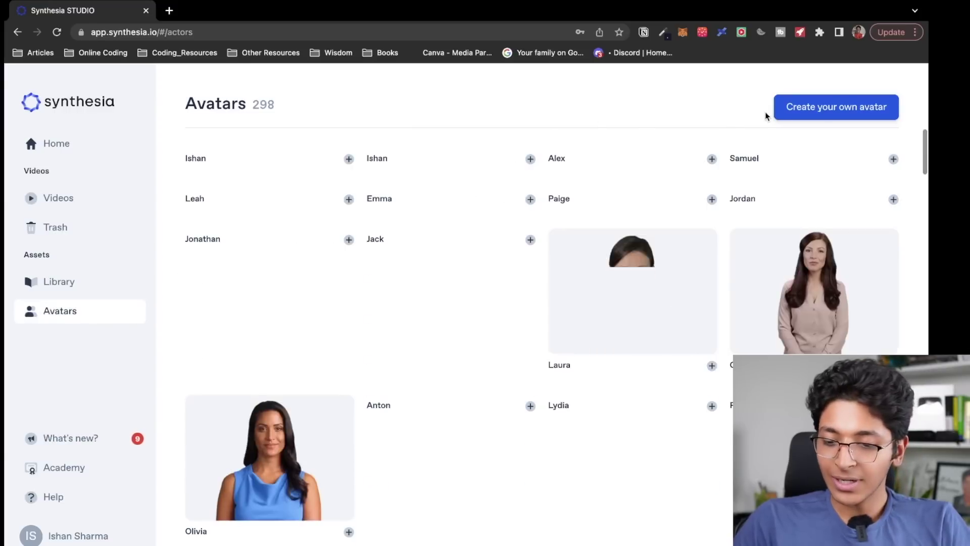
{"action": "left_click", "coordinate": [810, 112]}
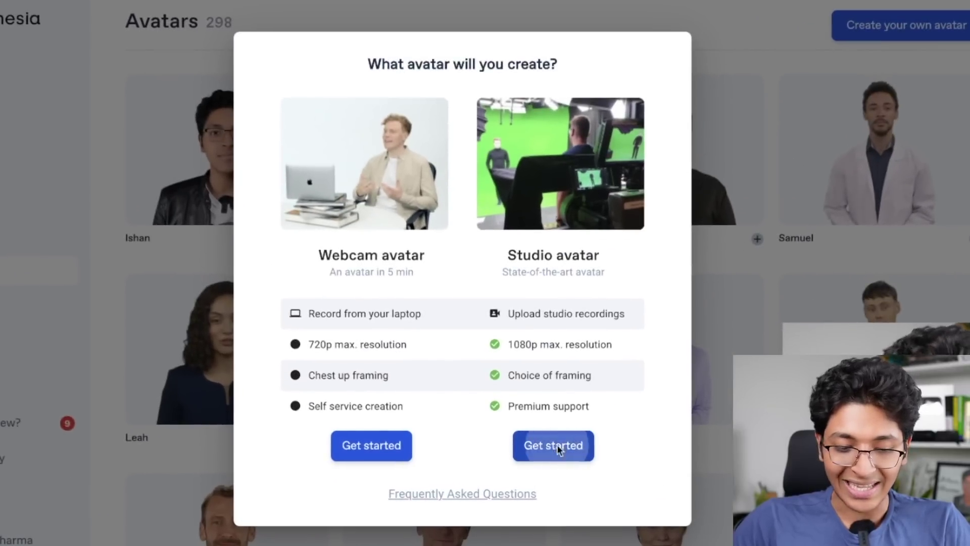
{"action": "left_click", "coordinate": [558, 448]}
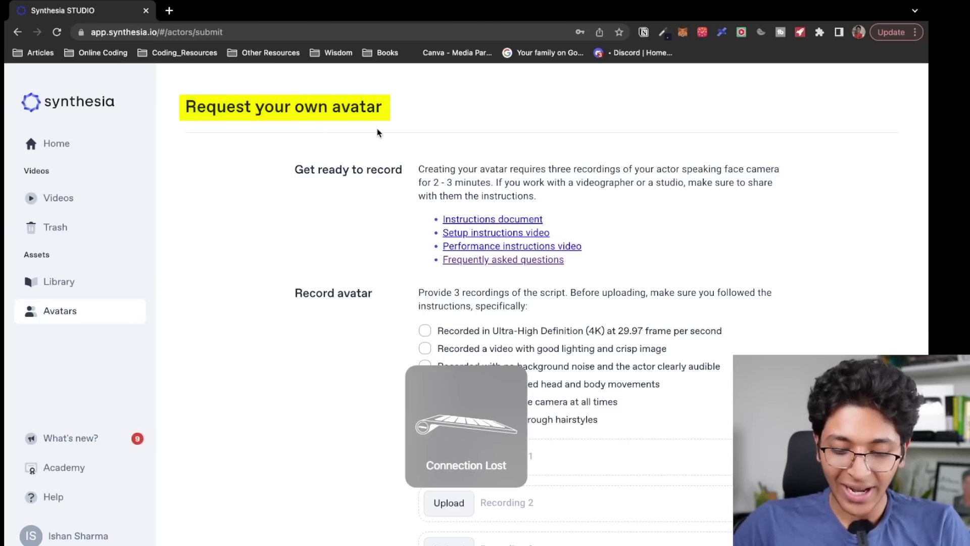
Read the preparation requirements for the custom avatar, covering the number of recordings, facing the camera and clip length.
{"action": "scroll", "coordinate": [378, 132], "scroll_direction": "up", "scroll_amount": 5}
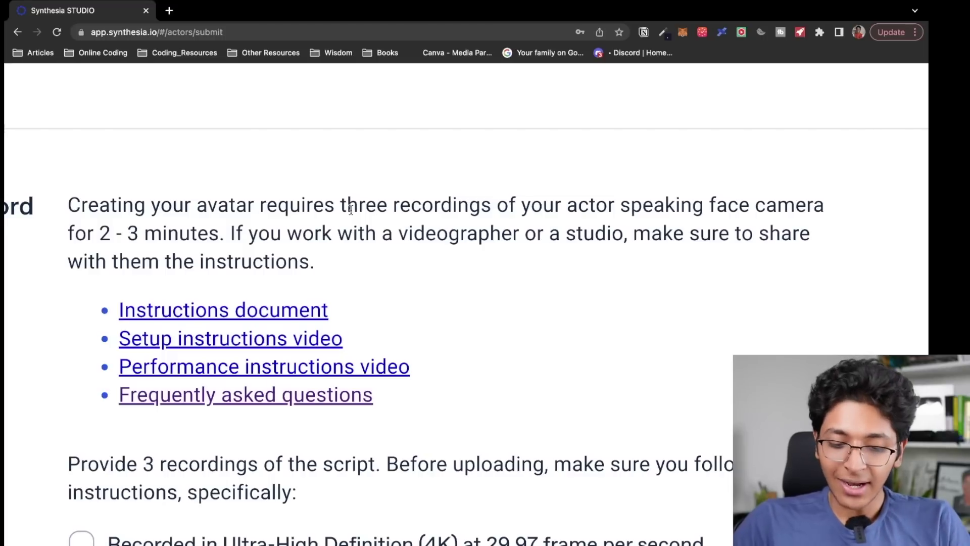
{"action": "left_click_drag", "start_coordinate": [340, 202], "coordinate": [617, 204]}
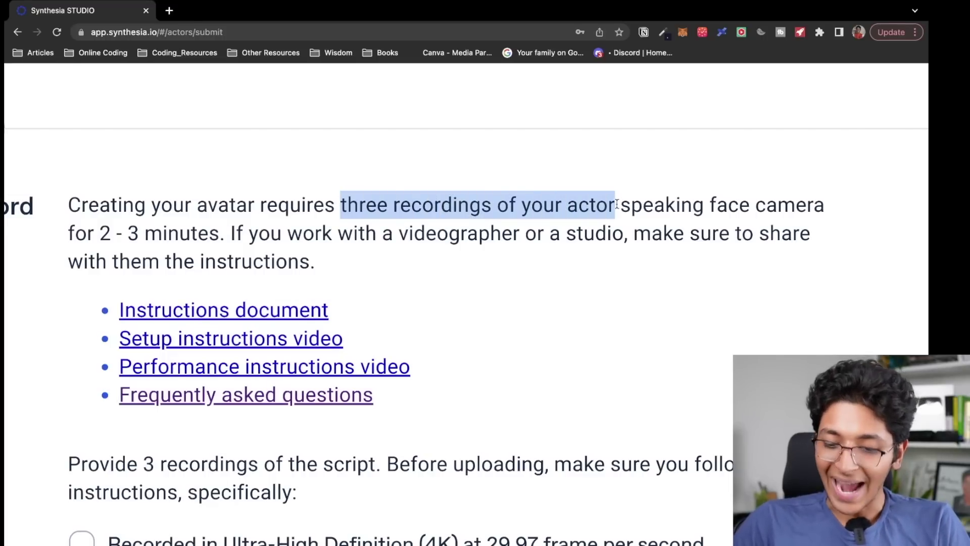
{"action": "double_click", "coordinate": [728, 195]}
{"action": "left_click_drag", "start_coordinate": [727, 195], "coordinate": [824, 202]}
{"action": "left_click", "coordinate": [355, 193]}
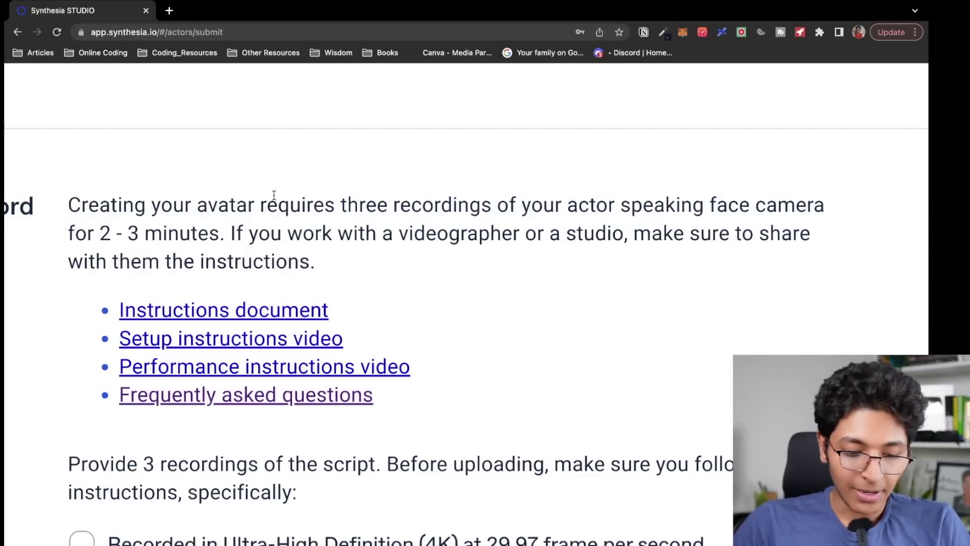
{"action": "left_click_drag", "start_coordinate": [102, 233], "coordinate": [217, 235]}
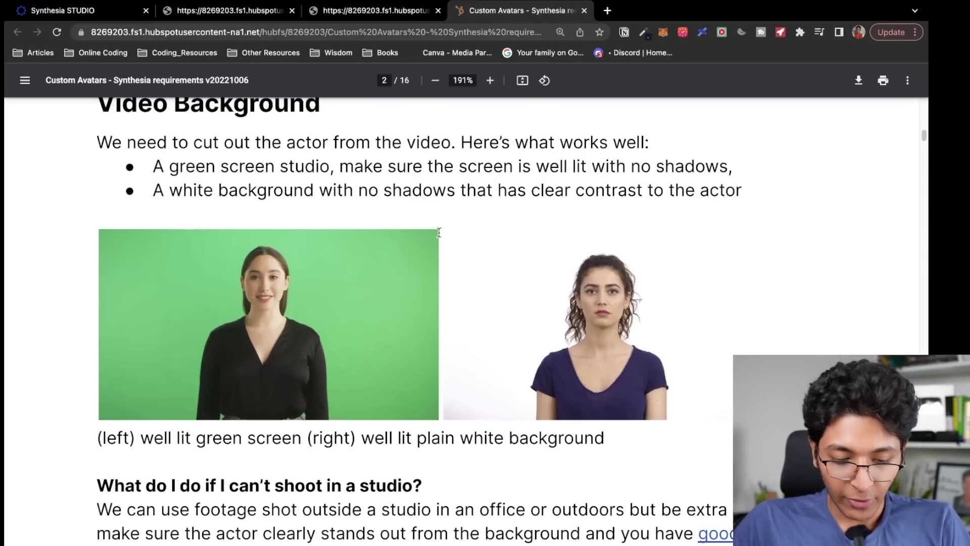
Read the video background, camera and framing sections of the custom avatar shoot guidelines.
{"action": "scroll", "coordinate": [439, 233], "scroll_direction": "down", "scroll_amount": 5}
{"action": "scroll", "coordinate": [440, 232], "scroll_direction": "down", "scroll_amount": 10}
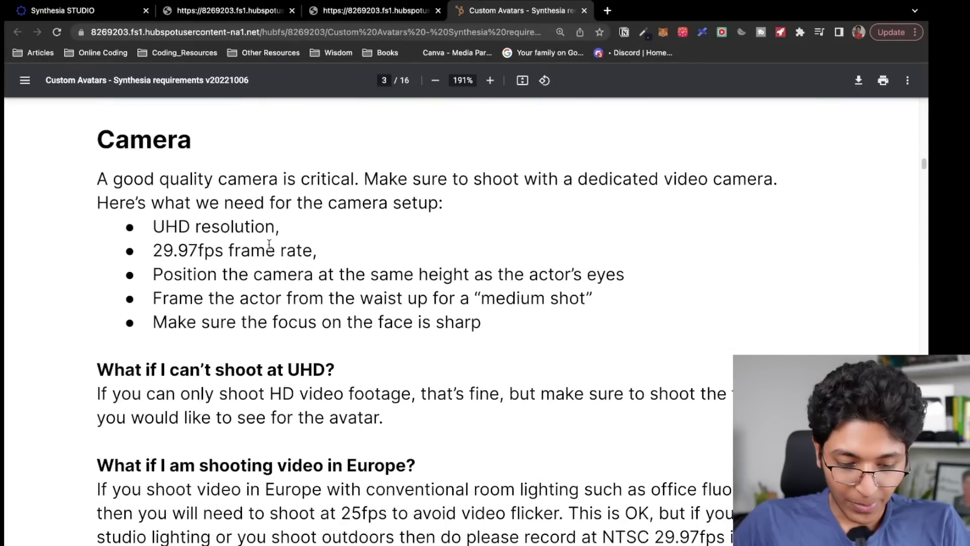
{"action": "left_click_drag", "start_coordinate": [301, 237], "coordinate": [150, 229]}
{"action": "left_click", "coordinate": [346, 239]}
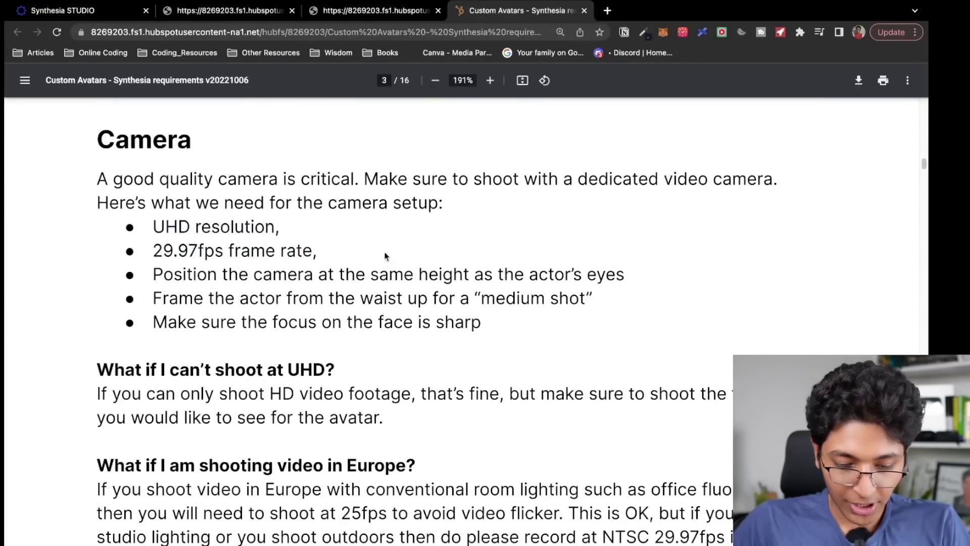
{"action": "scroll", "coordinate": [406, 262], "scroll_direction": "down", "scroll_amount": 3}
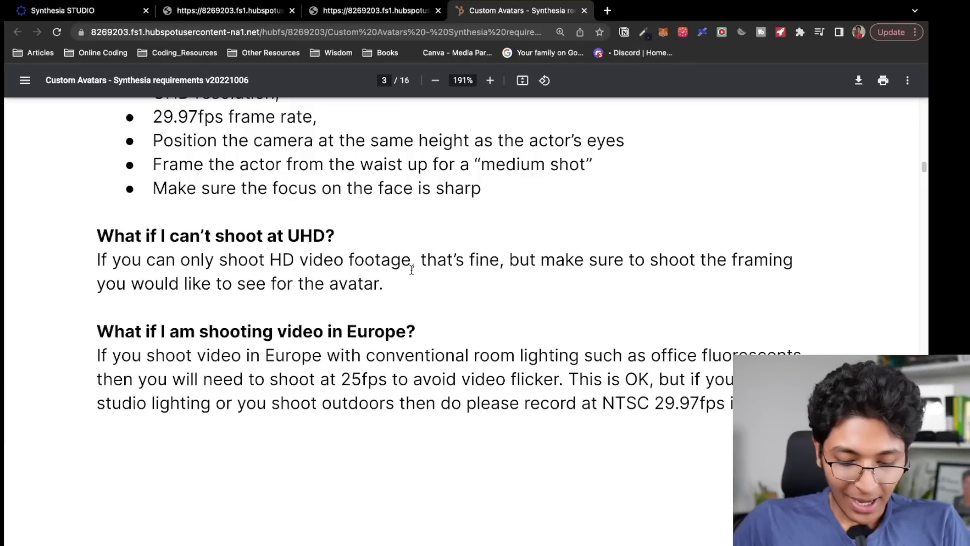
{"action": "scroll", "coordinate": [410, 266], "scroll_direction": "down", "scroll_amount": 3}
{"action": "scroll", "coordinate": [410, 269], "scroll_direction": "down", "scroll_amount": 8}
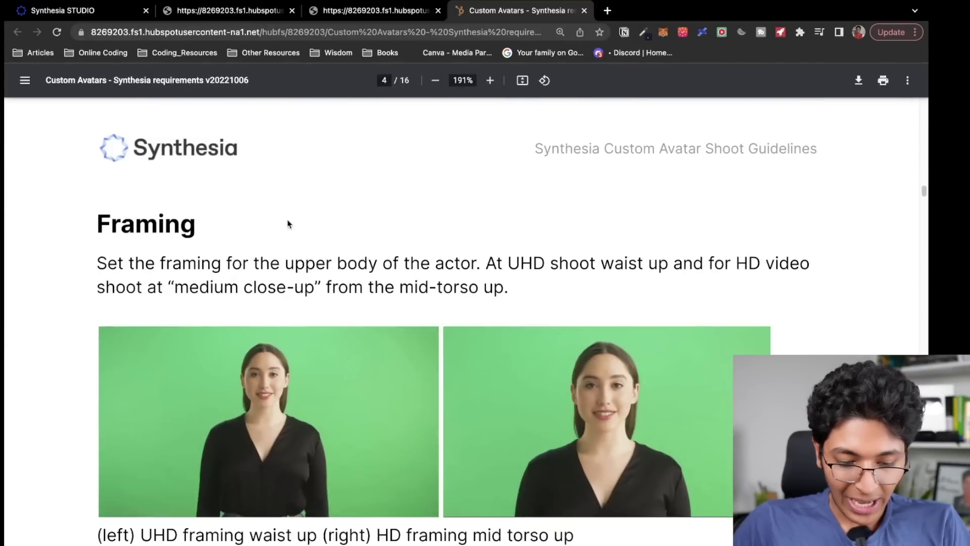
{"action": "scroll", "coordinate": [341, 238], "scroll_direction": "down", "scroll_amount": 15}
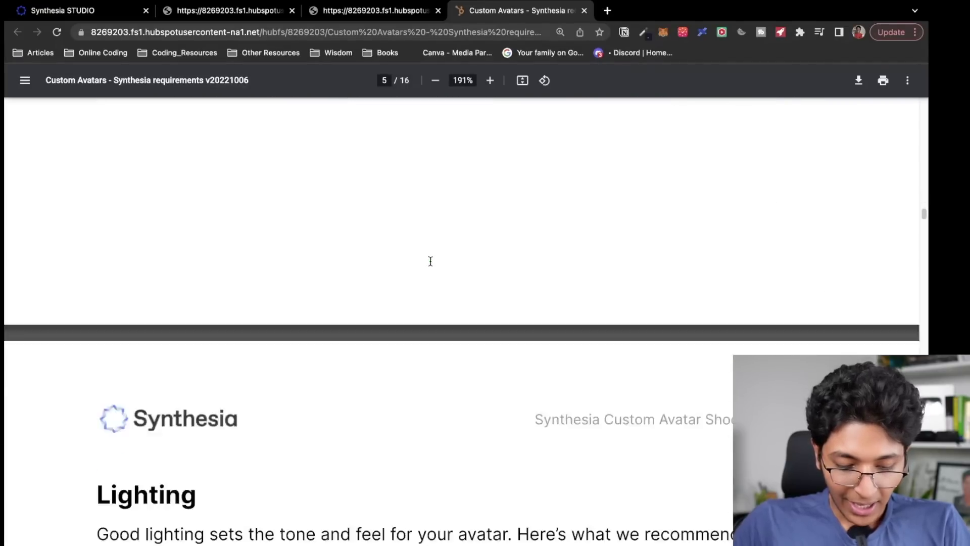
Read the shoot guidelines on lighting, audio, color, wardrobe and performance, and the instructions for submitting footage.
{"action": "scroll", "coordinate": [211, 264], "scroll_direction": "down", "scroll_amount": 2}
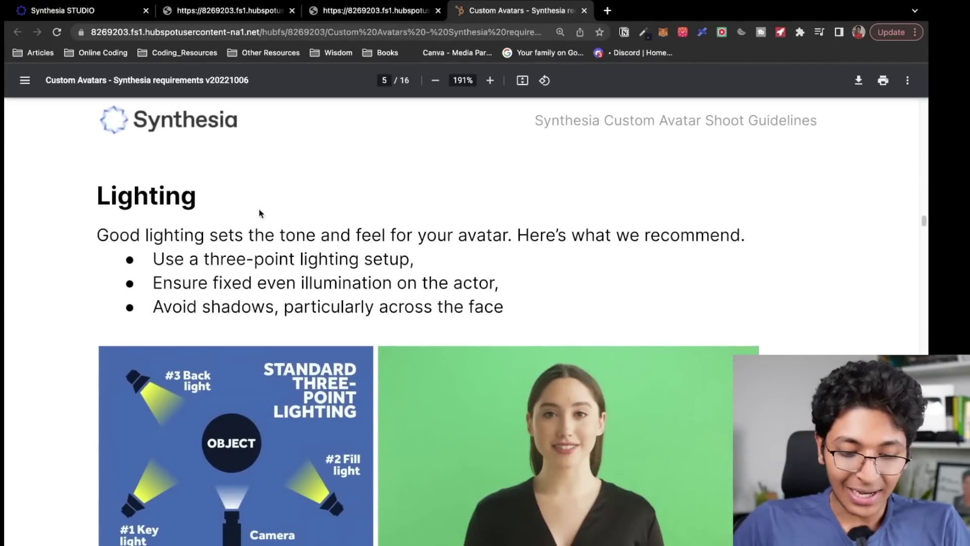
{"action": "scroll", "coordinate": [379, 281], "scroll_direction": "down", "scroll_amount": 8}
{"action": "scroll", "coordinate": [376, 291], "scroll_direction": "down", "scroll_amount": 12}
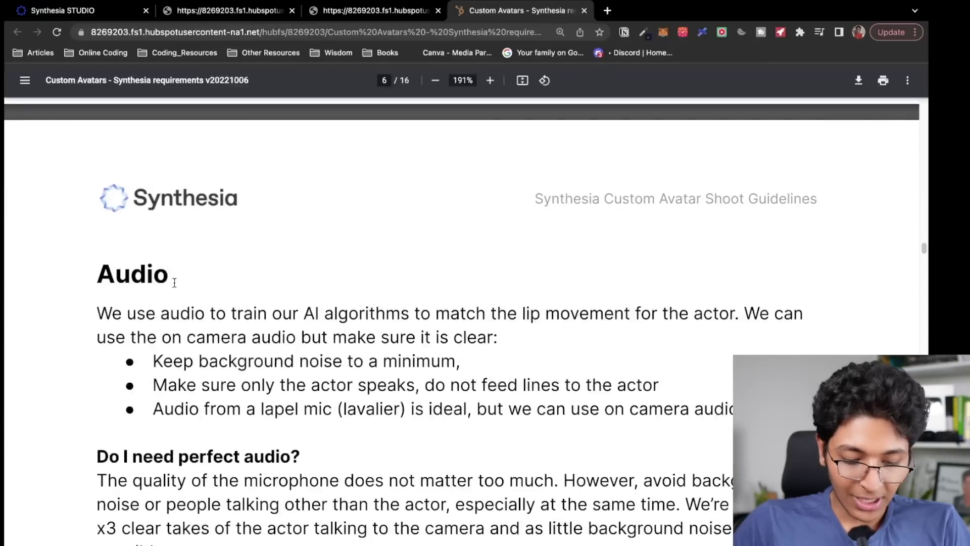
{"action": "scroll", "coordinate": [348, 292], "scroll_direction": "down", "scroll_amount": 15}
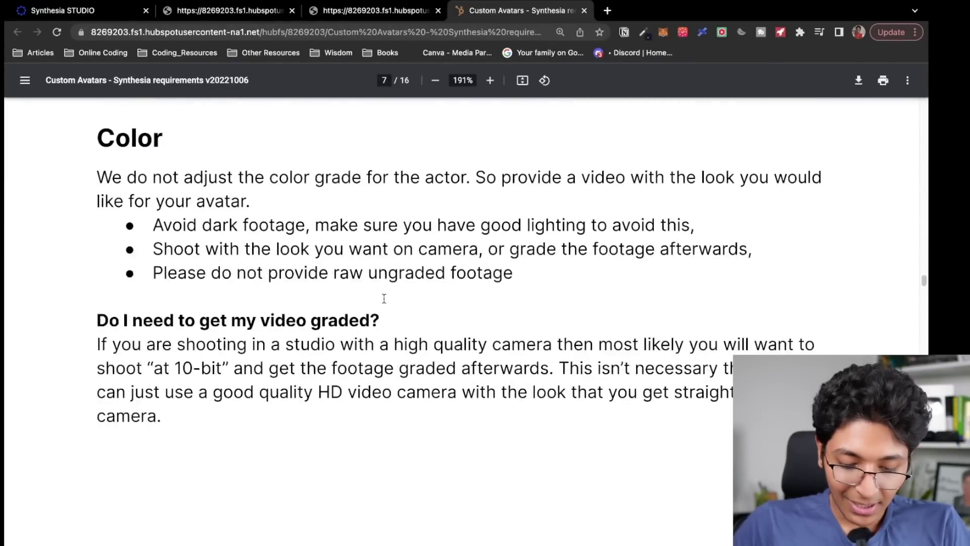
{"action": "scroll", "coordinate": [384, 297], "scroll_direction": "down", "scroll_amount": 10}
{"action": "scroll", "coordinate": [384, 299], "scroll_direction": "down", "scroll_amount": 6}
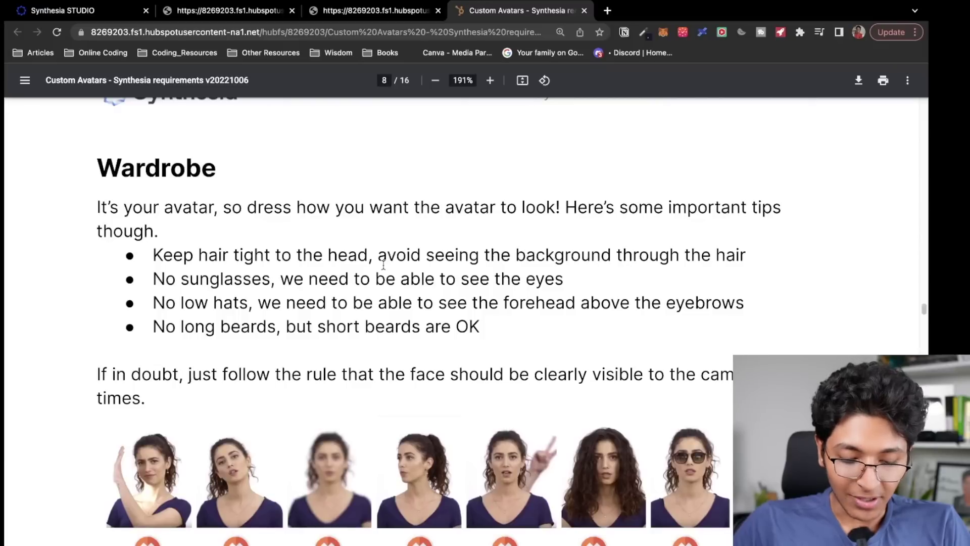
{"action": "scroll", "coordinate": [384, 264], "scroll_direction": "down", "scroll_amount": 6}
{"action": "scroll", "coordinate": [383, 265], "scroll_direction": "down", "scroll_amount": 6}
{"action": "scroll", "coordinate": [384, 265], "scroll_direction": "down", "scroll_amount": 7}
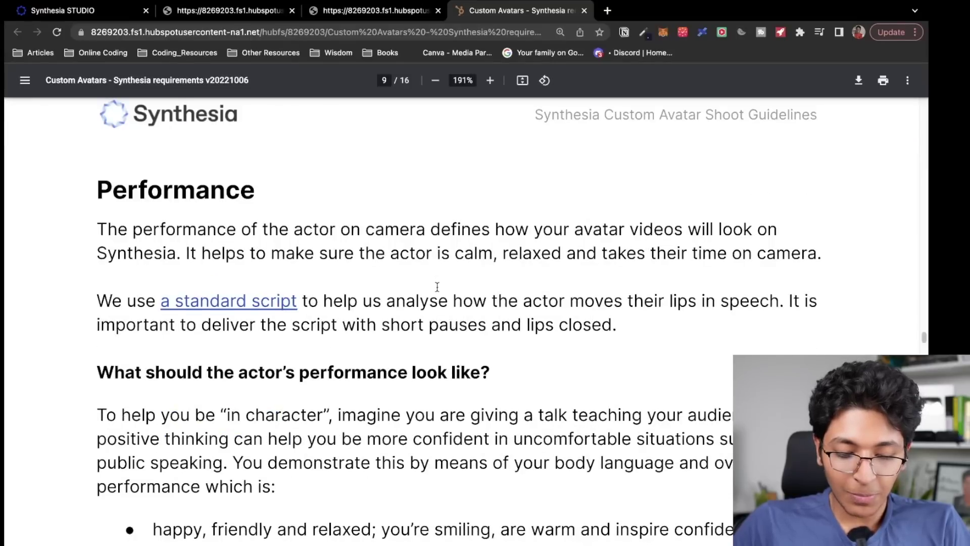
{"action": "scroll", "coordinate": [438, 287], "scroll_direction": "down", "scroll_amount": 2}
{"action": "scroll", "coordinate": [437, 287], "scroll_direction": "up", "scroll_amount": 1}
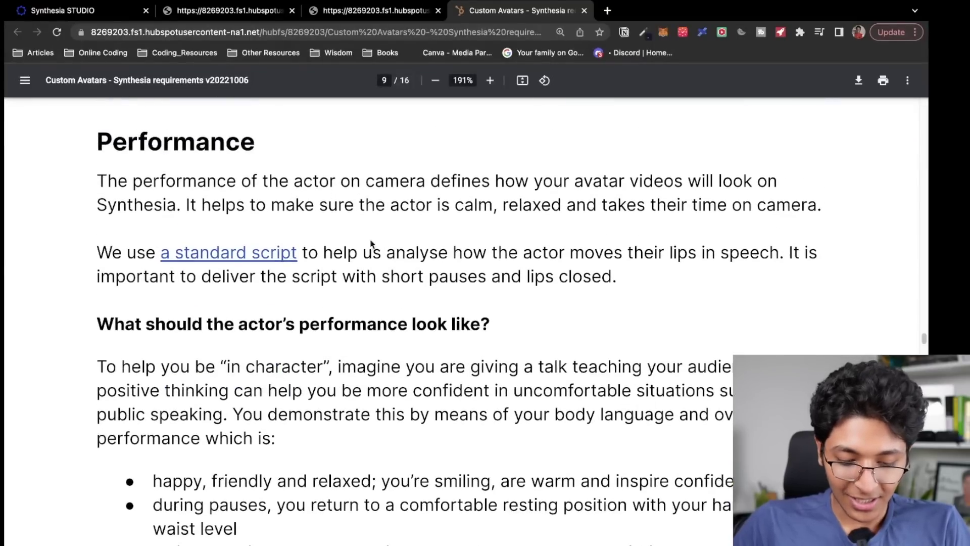
{"action": "scroll", "coordinate": [387, 306], "scroll_direction": "down", "scroll_amount": 1}
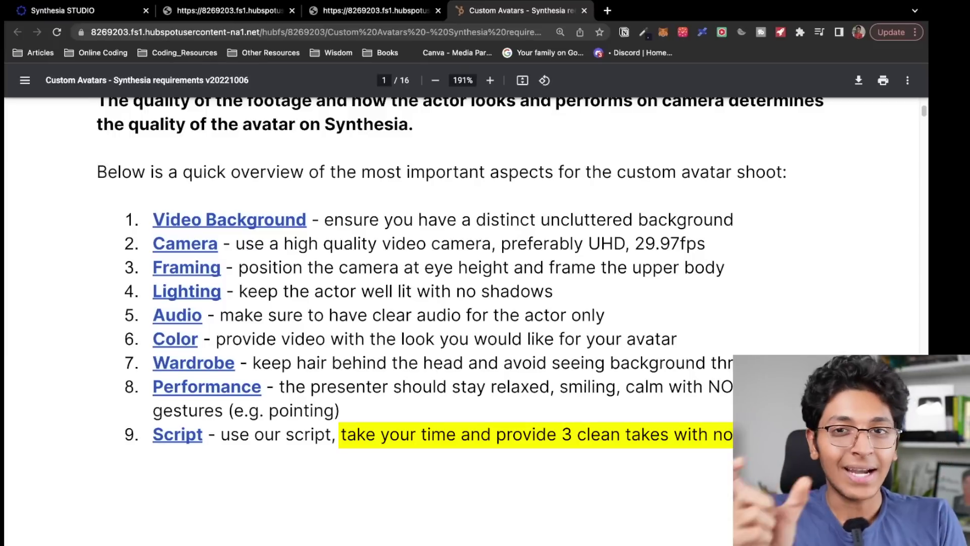
{"action": "scroll", "coordinate": [562, 316], "scroll_direction": "down", "scroll_amount": 5}
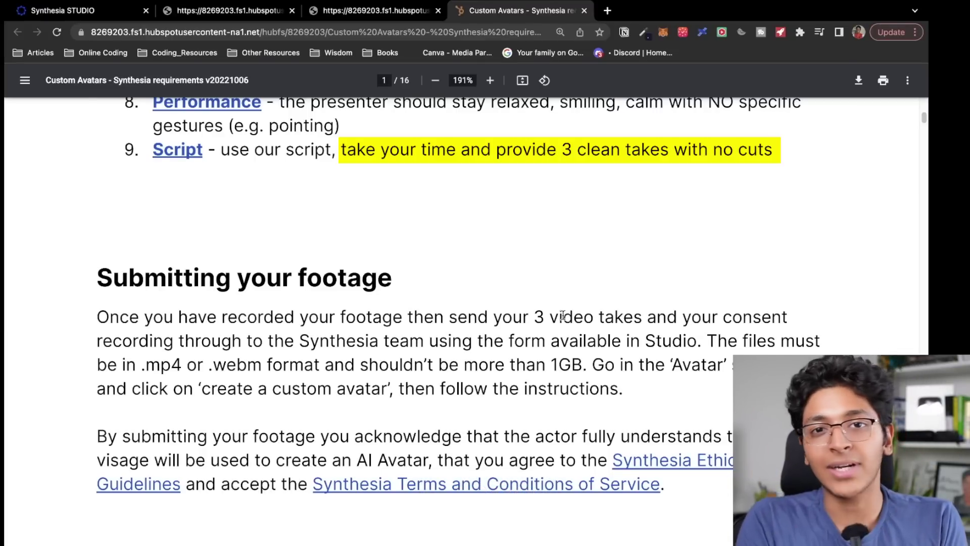
Return to the avatar request form and examine its recording uploads, consent requirements, avatar details and submission section.
{"action": "key", "text": "super+1"}
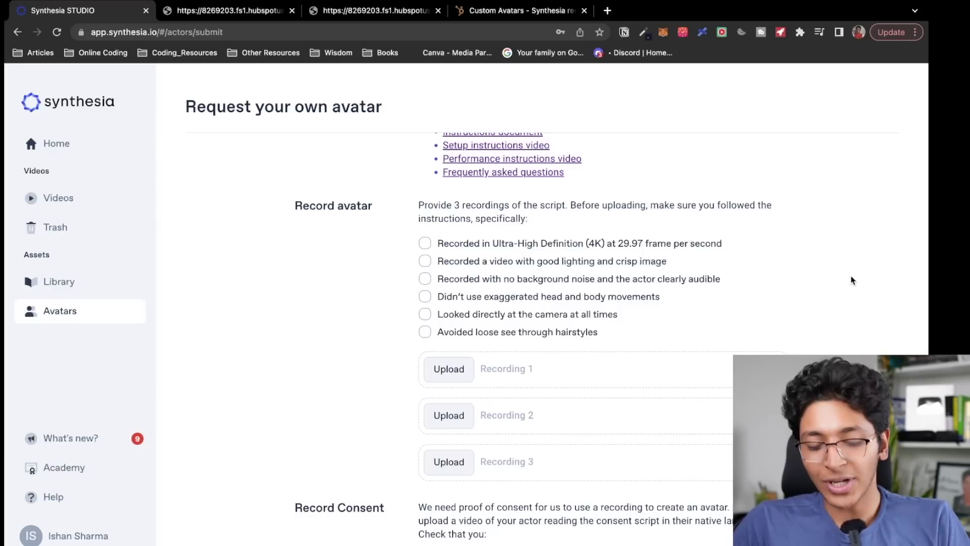
{"action": "scroll", "coordinate": [853, 281], "scroll_direction": "down", "scroll_amount": 5}
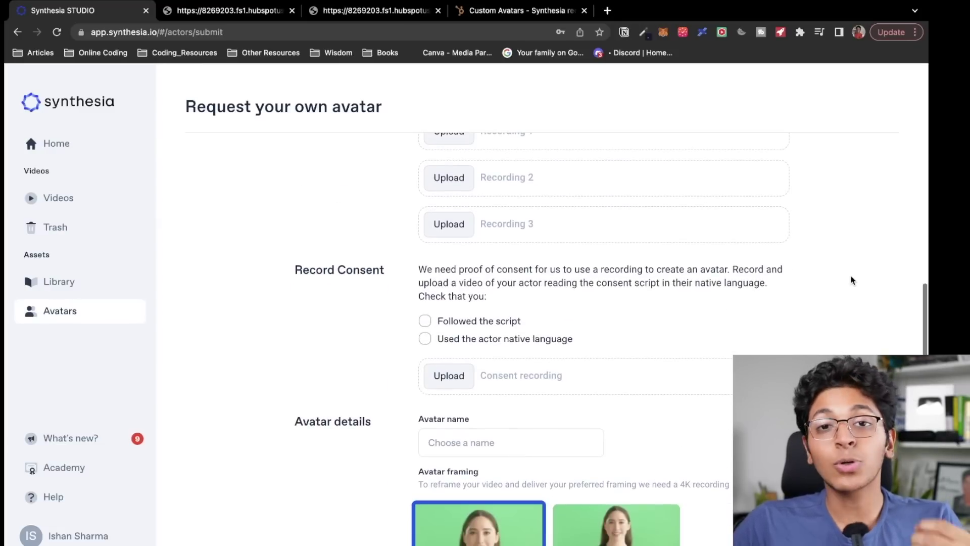
{"action": "scroll", "coordinate": [853, 280], "scroll_direction": "down", "scroll_amount": 2}
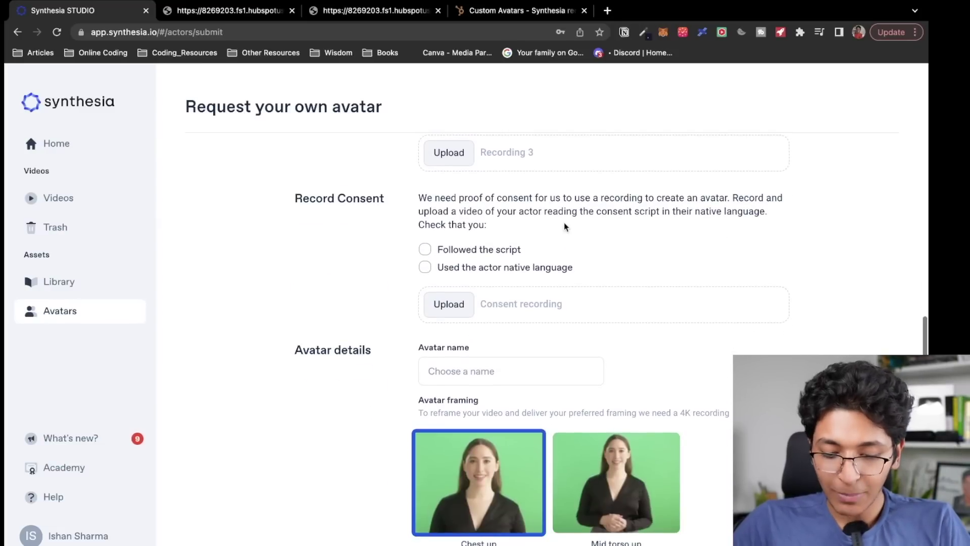
{"action": "scroll", "coordinate": [564, 226], "scroll_direction": "up", "scroll_amount": 5}
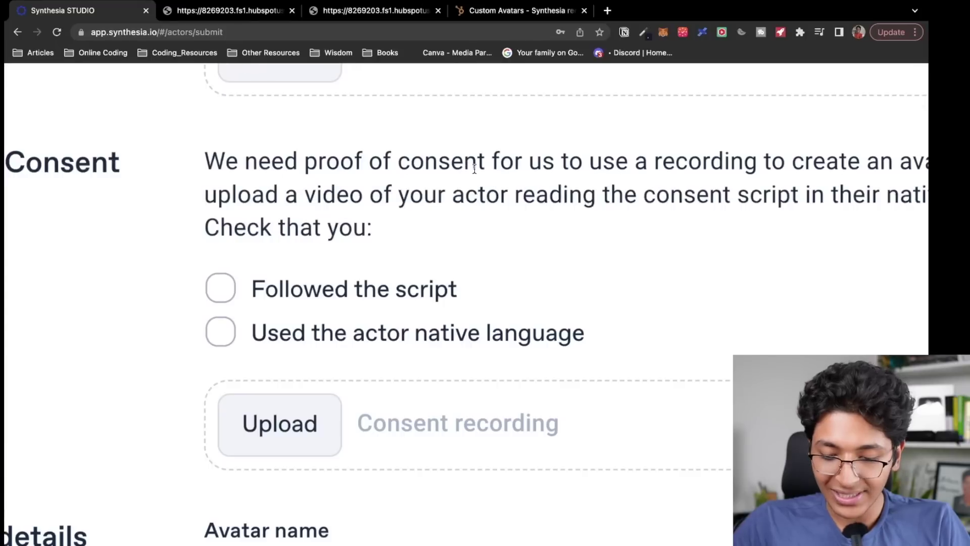
{"action": "scroll", "coordinate": [471, 165], "scroll_direction": "right", "scroll_amount": 2}
{"action": "left_click_drag", "start_coordinate": [493, 161], "coordinate": [801, 161]}
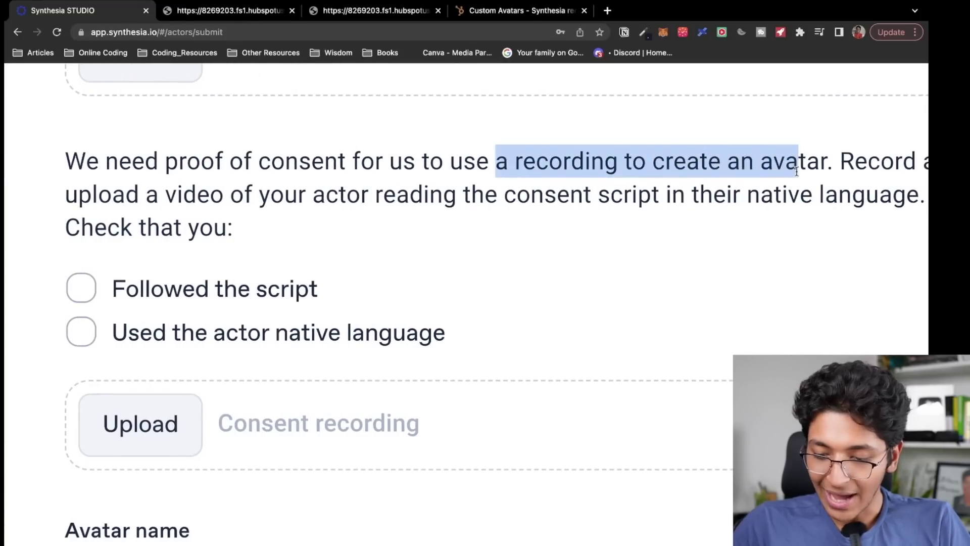
{"action": "left_click", "coordinate": [858, 223]}
{"action": "scroll", "coordinate": [858, 223], "scroll_direction": "down", "scroll_amount": 5}
{"action": "left_click", "coordinate": [499, 253]}
{"action": "left_click", "coordinate": [544, 296]}
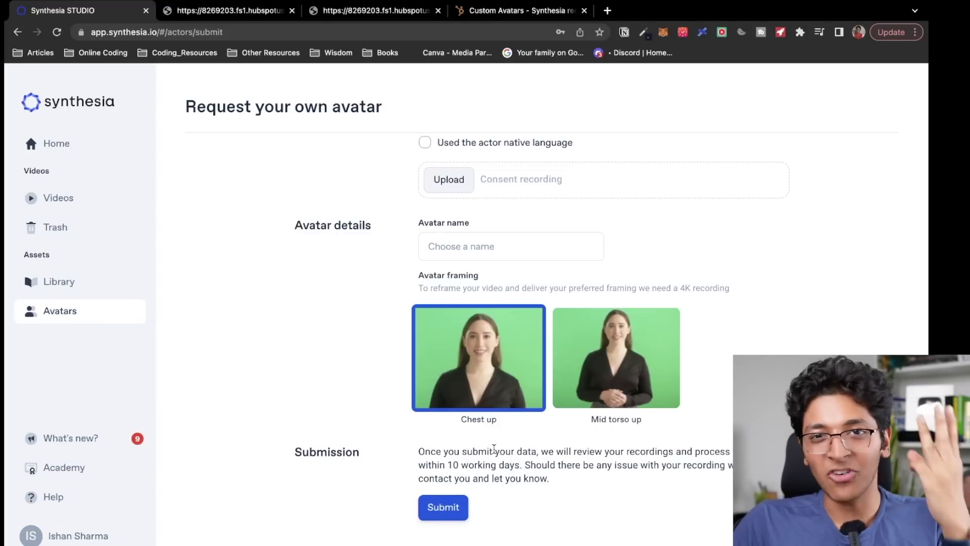
Start the webcam avatar creation from the avatar library, skip the setup instructions and read the consent script.
{"action": "scroll", "coordinate": [411, 338], "scroll_direction": "up", "scroll_amount": 15}
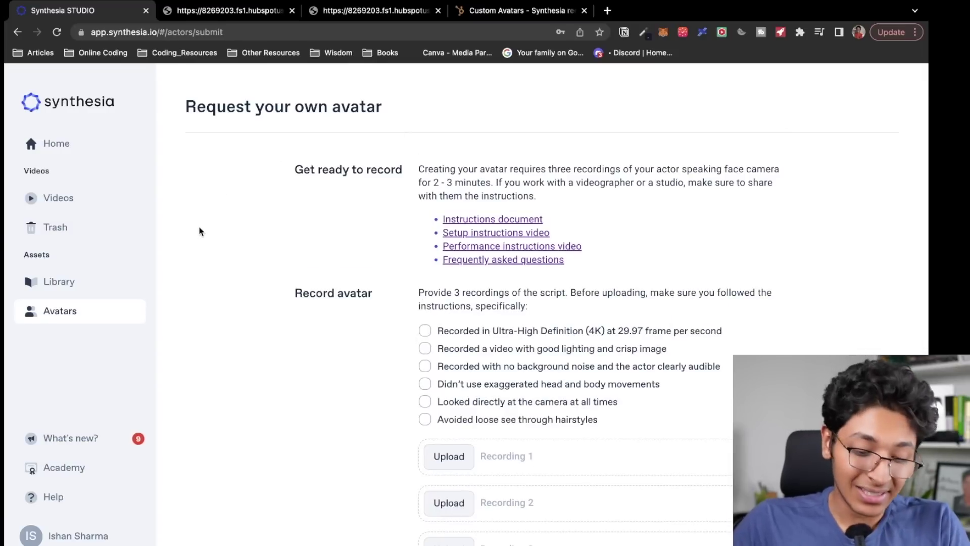
{"action": "left_click", "coordinate": [104, 309]}
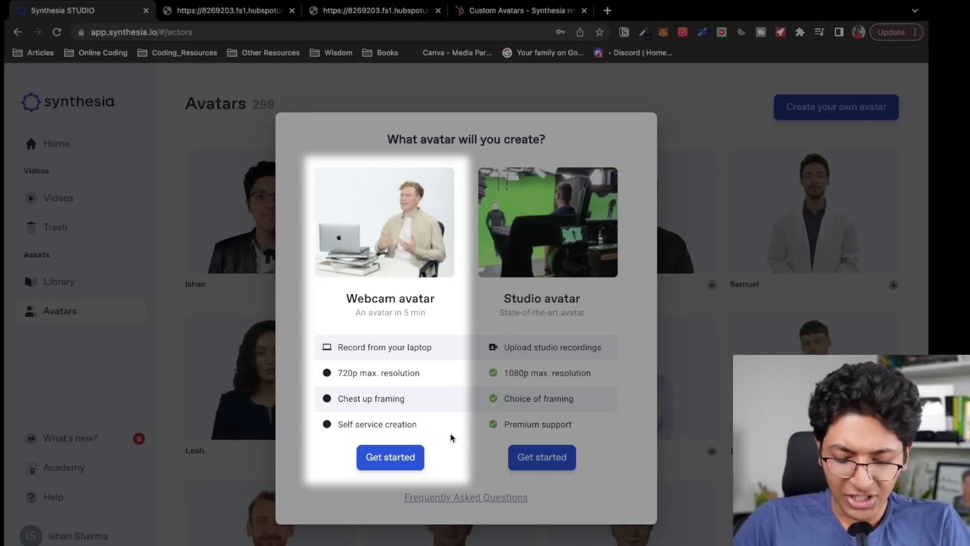
{"action": "left_click", "coordinate": [402, 458]}
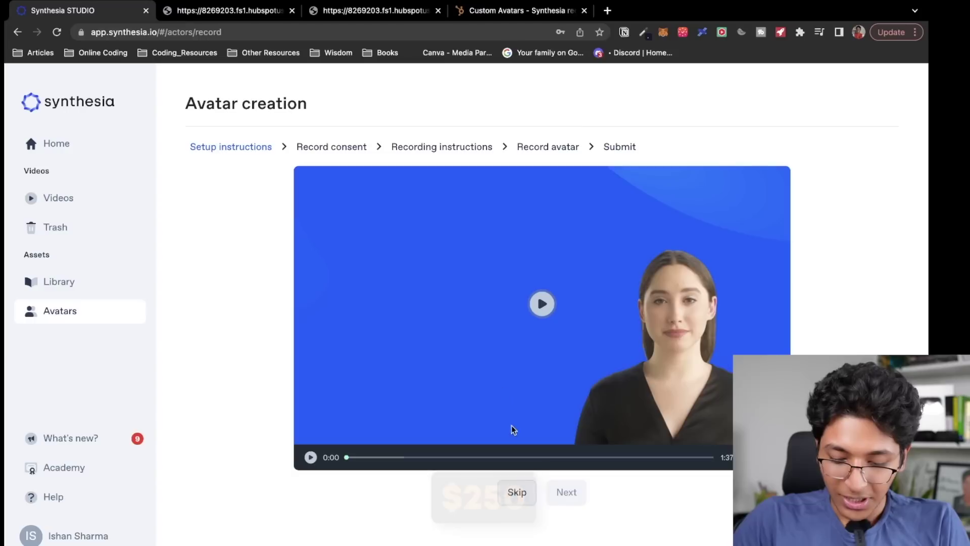
{"action": "left_click", "coordinate": [519, 493]}
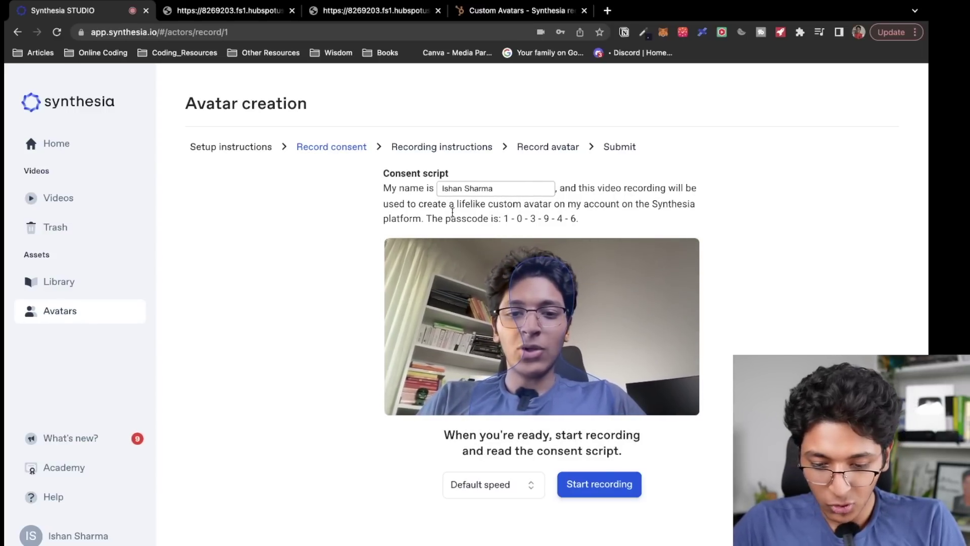
{"action": "scroll", "coordinate": [507, 208], "scroll_direction": "up", "scroll_amount": 5}
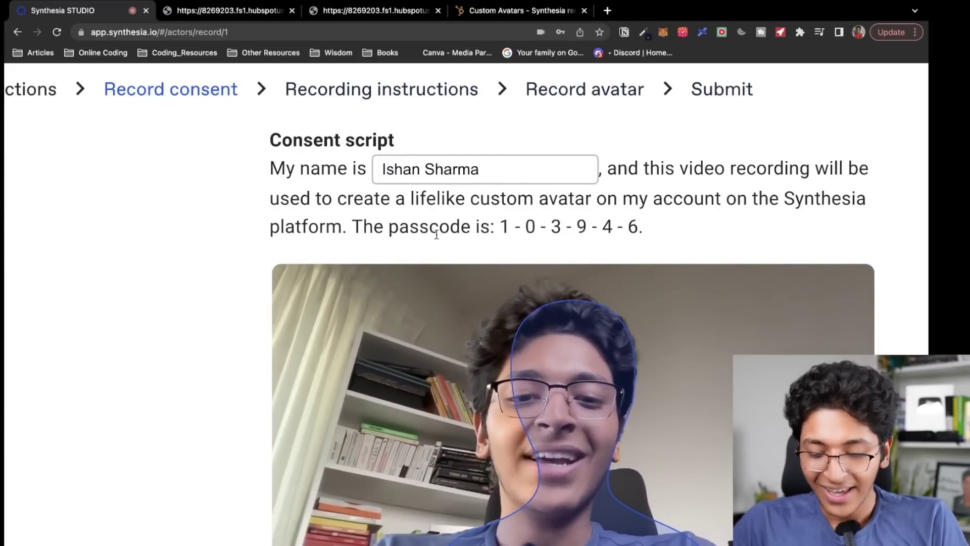
{"action": "scroll", "coordinate": [437, 234], "scroll_direction": "down", "scroll_amount": 5}
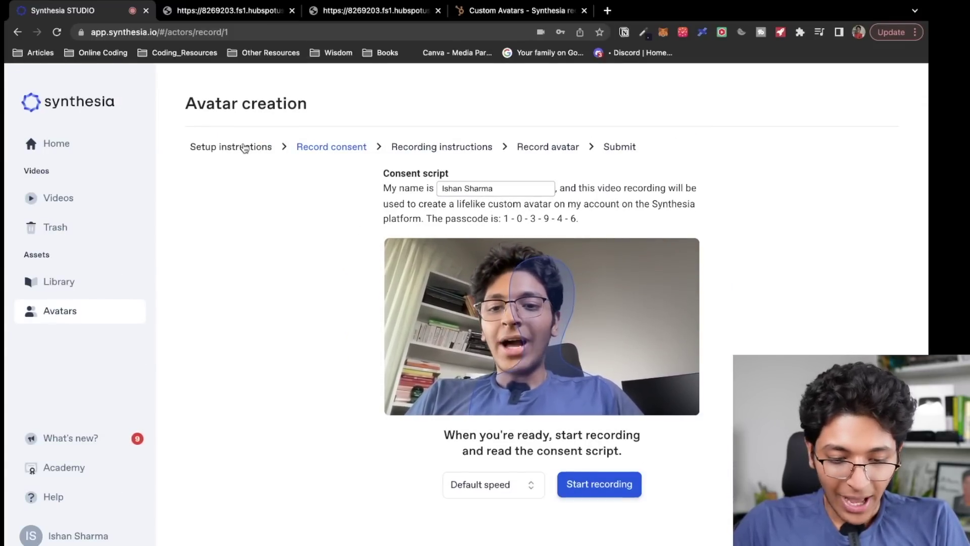
Return to the avatar library and play the English previews of the two custom avatars, enlarging each to full screen.
{"action": "left_click", "coordinate": [93, 319]}
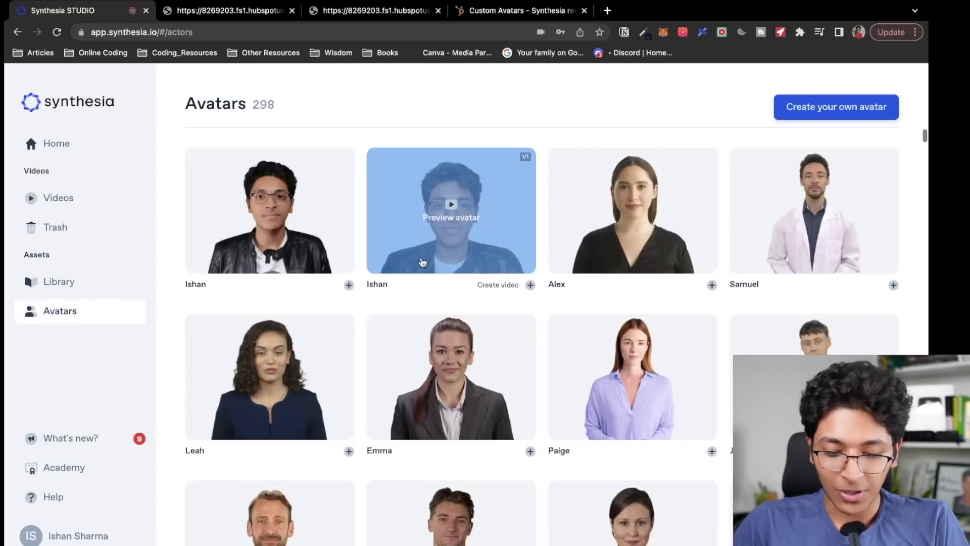
{"action": "left_click", "coordinate": [453, 210]}
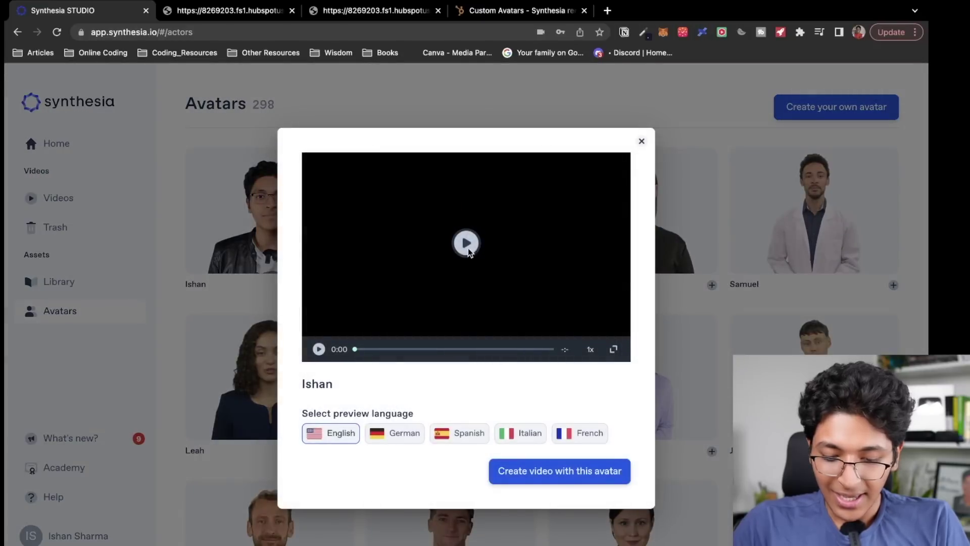
{"action": "left_click", "coordinate": [319, 352]}
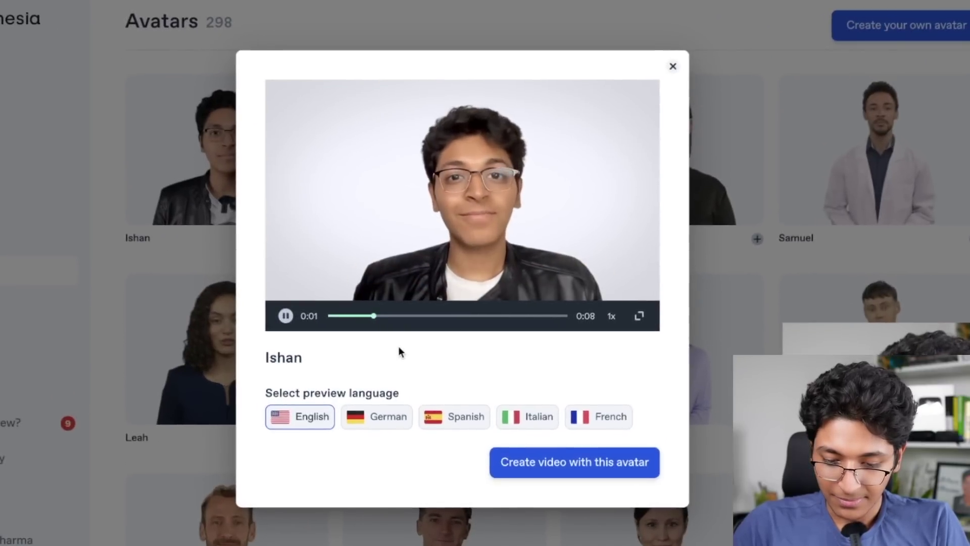
{"action": "left_click", "coordinate": [640, 316]}
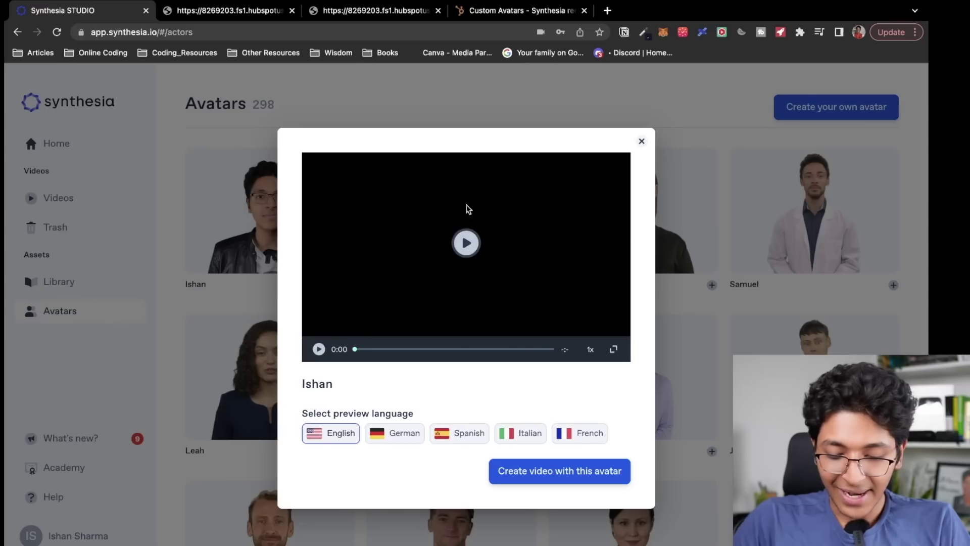
{"action": "left_click", "coordinate": [468, 246]}
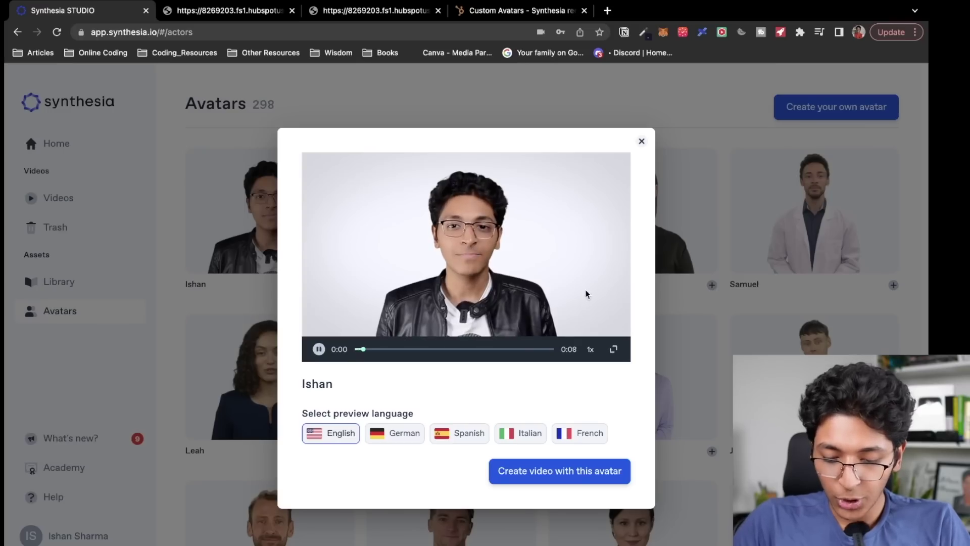
{"action": "left_click", "coordinate": [613, 349]}
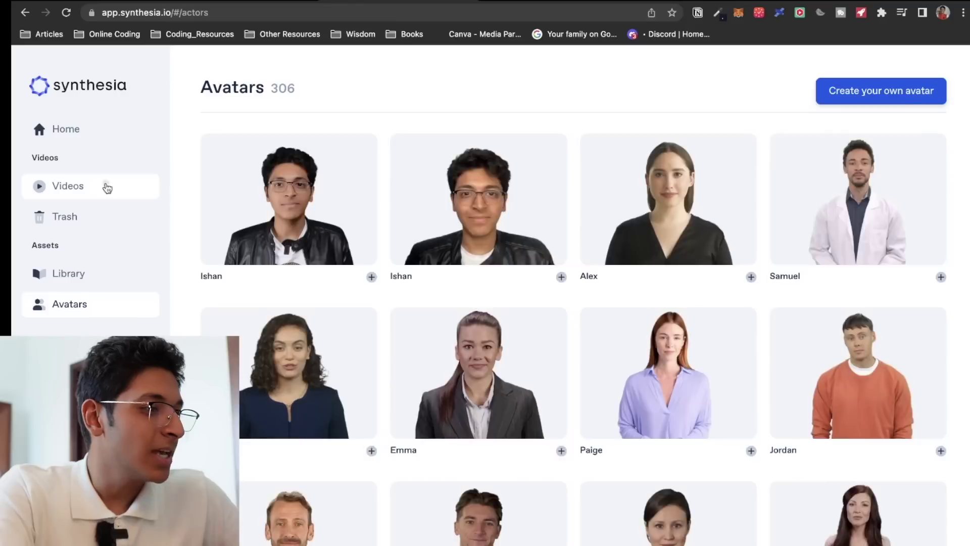
Open the finished studio avatar video from the video list and play it with the sound volume raised.
{"action": "left_click", "coordinate": [104, 187]}
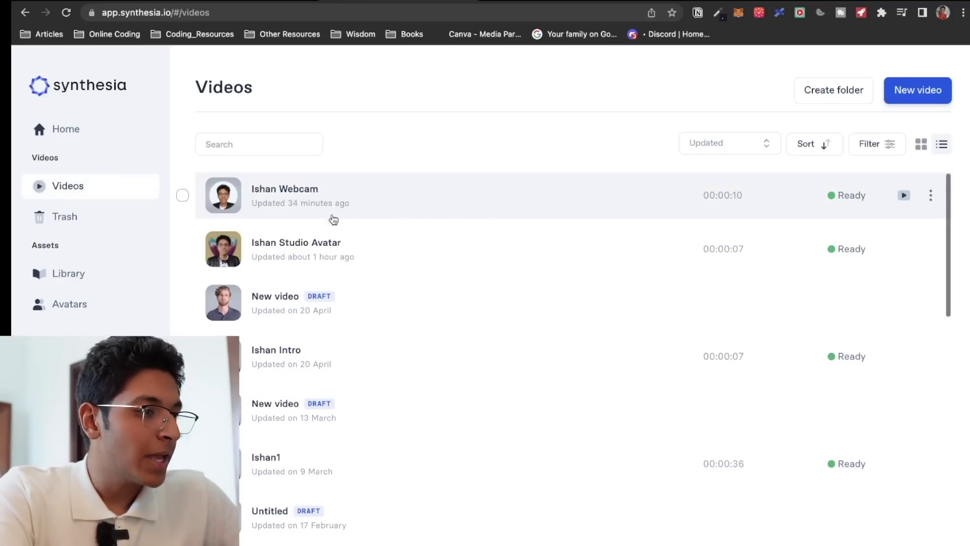
{"action": "left_click", "coordinate": [325, 256]}
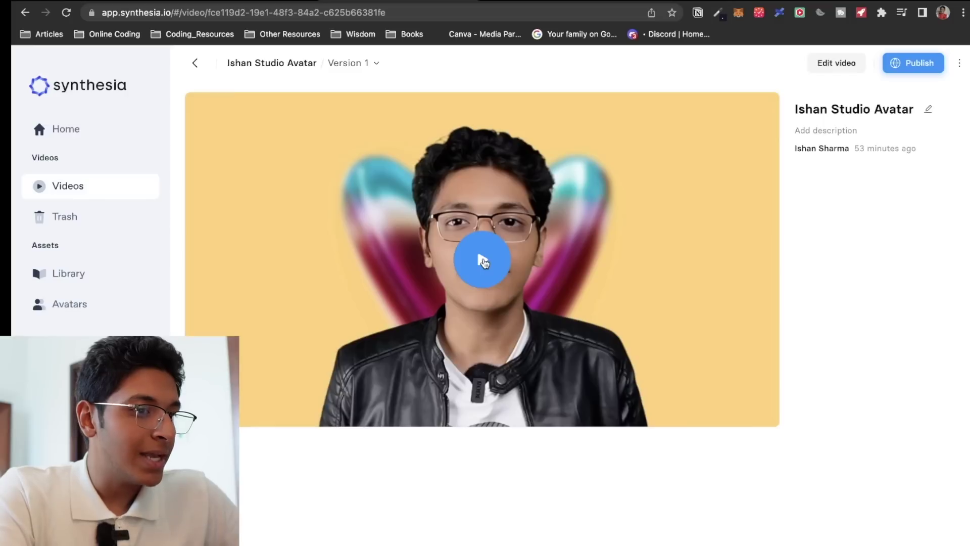
{"action": "left_click", "coordinate": [483, 261]}
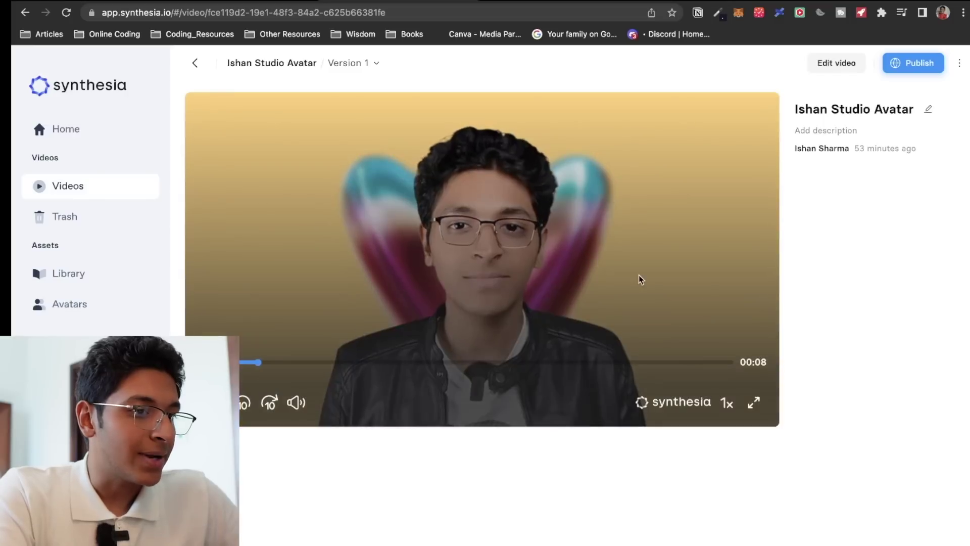
{"action": "key", "text": "XF86AudioRaiseVolume"}
{"action": "key", "text": "XF86AudioRaiseVolume"}
{"action": "key", "text": "XF86AudioRaiseVolume"}
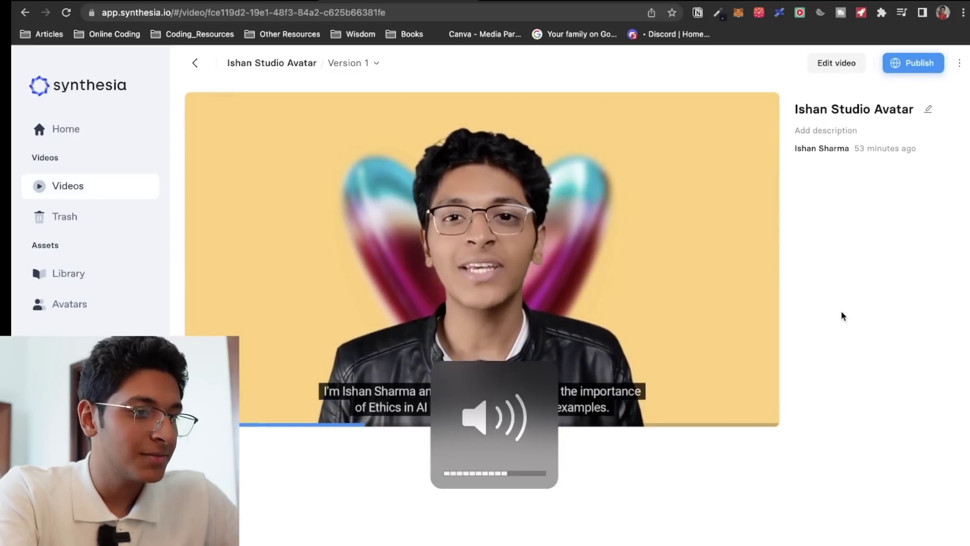
{"action": "mouse_move", "coordinate": [758, 410]}
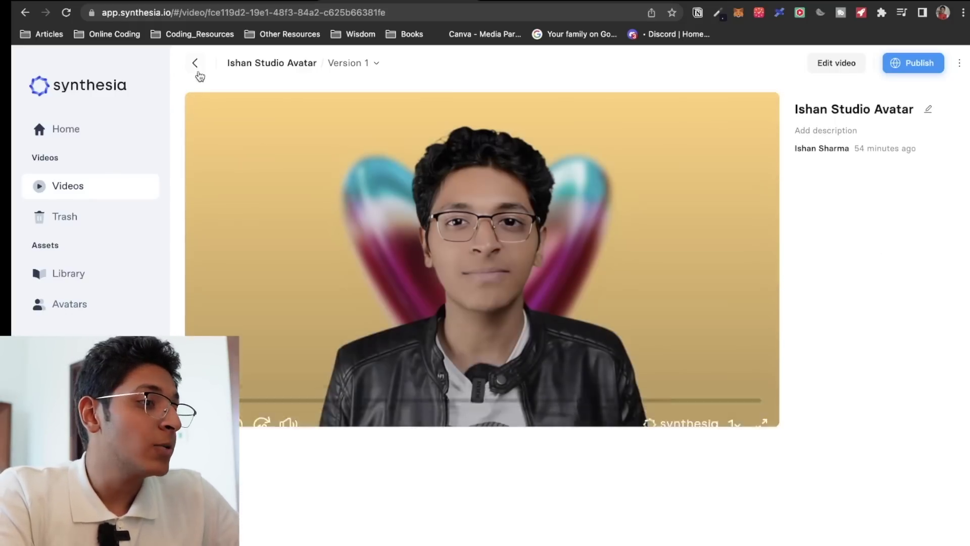
Go back to the video list, open the finished webcam avatar video and watch it in full screen.
{"action": "left_click", "coordinate": [195, 63]}
{"action": "left_click", "coordinate": [393, 190]}
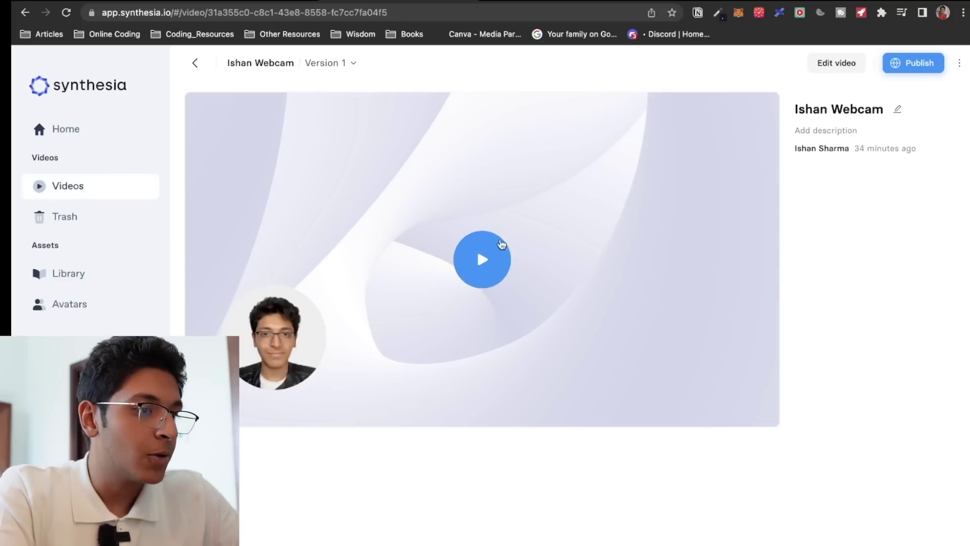
{"action": "left_click", "coordinate": [485, 266]}
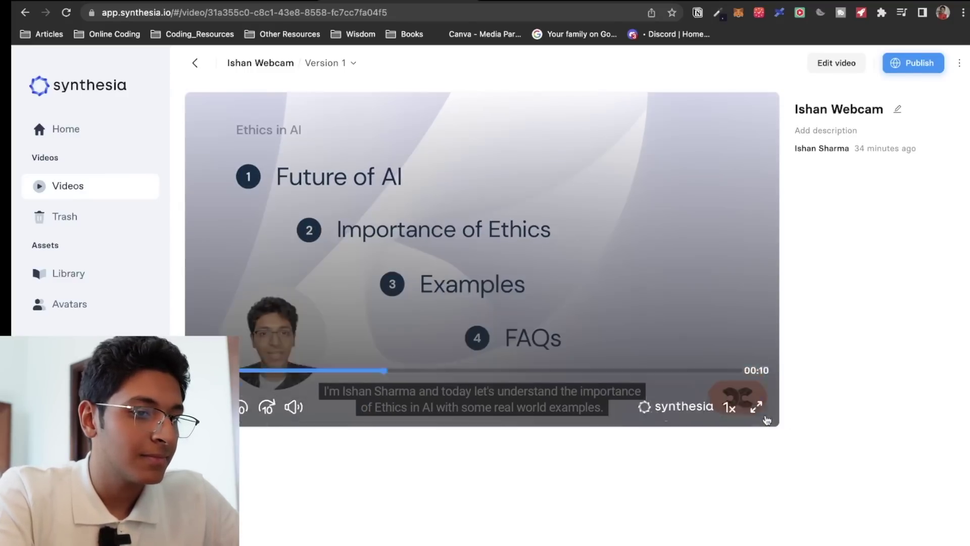
{"action": "left_click", "coordinate": [754, 404]}
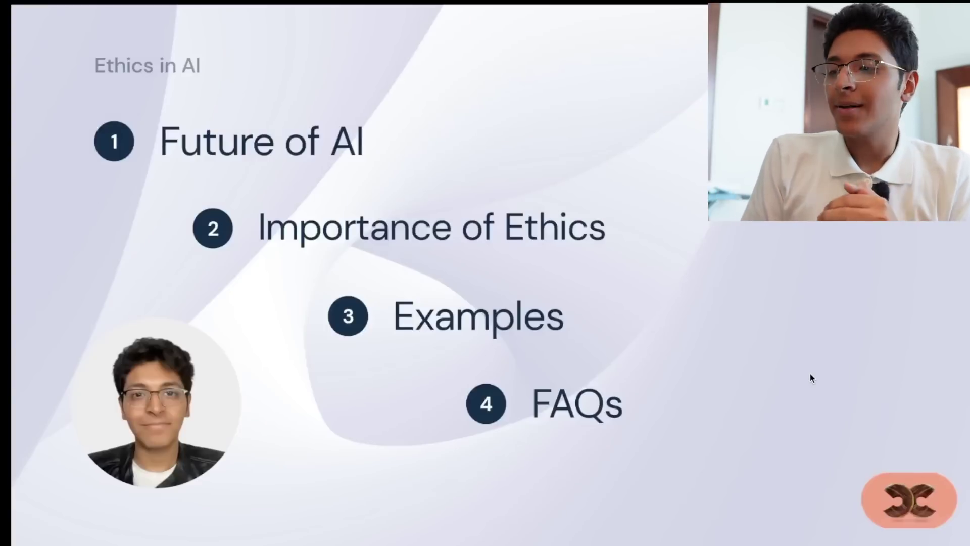
{"action": "mouse_move", "coordinate": [172, 306]}
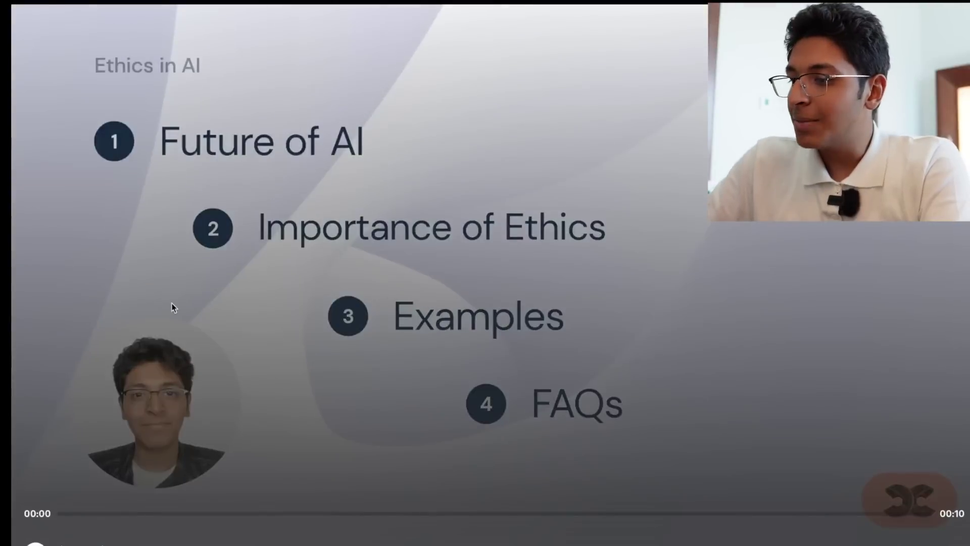
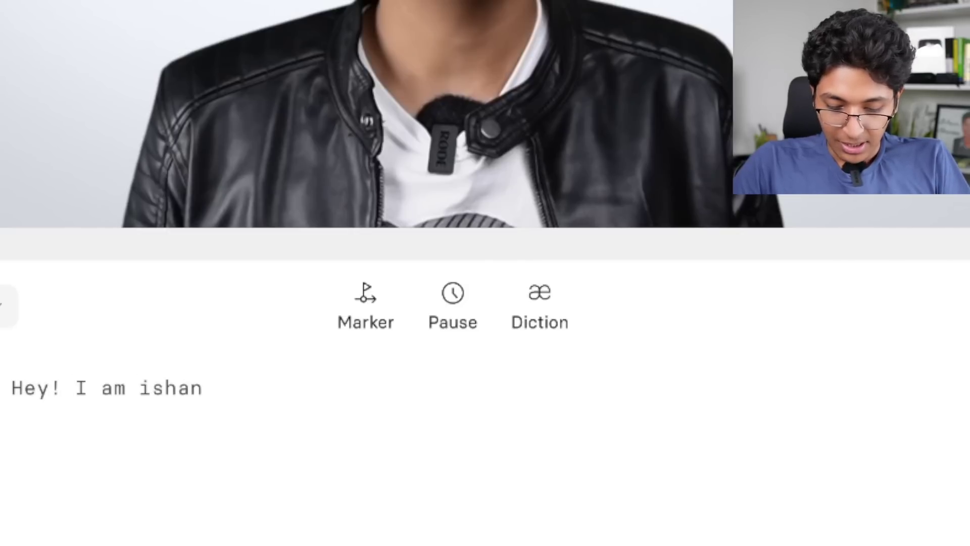
Continue the scene script with the presenter's surname and "and in this video we will making a synthetic avatar on on Synthesia.".
{"action": "type", "text": "sharma and in this "}
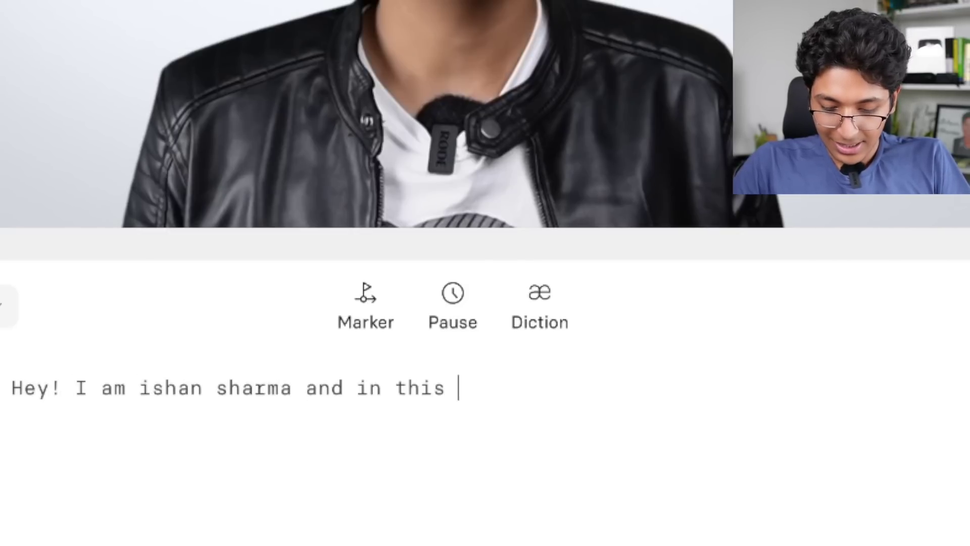
{"action": "type", "text": "video we will "}
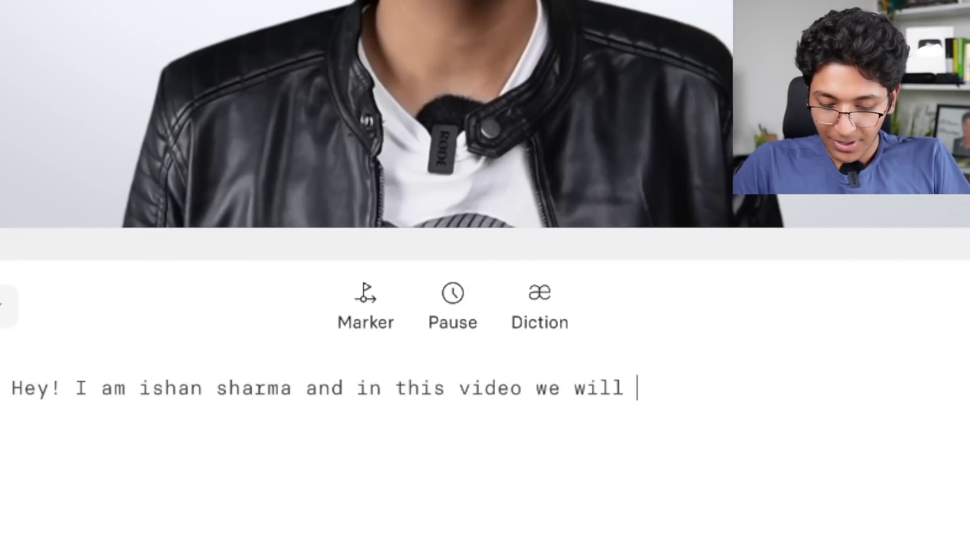
{"action": "type", "text": "making a "}
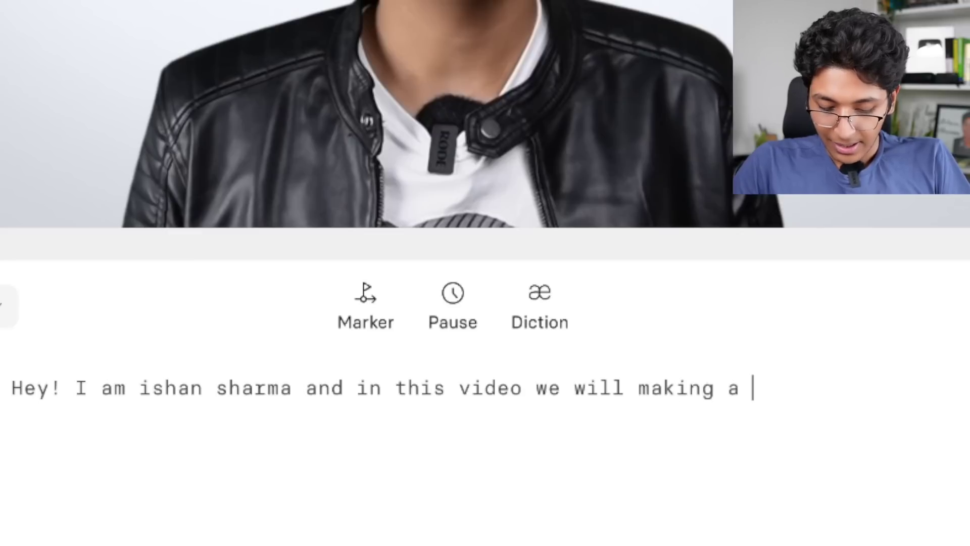
{"action": "type", "text": "synthetic ava"}
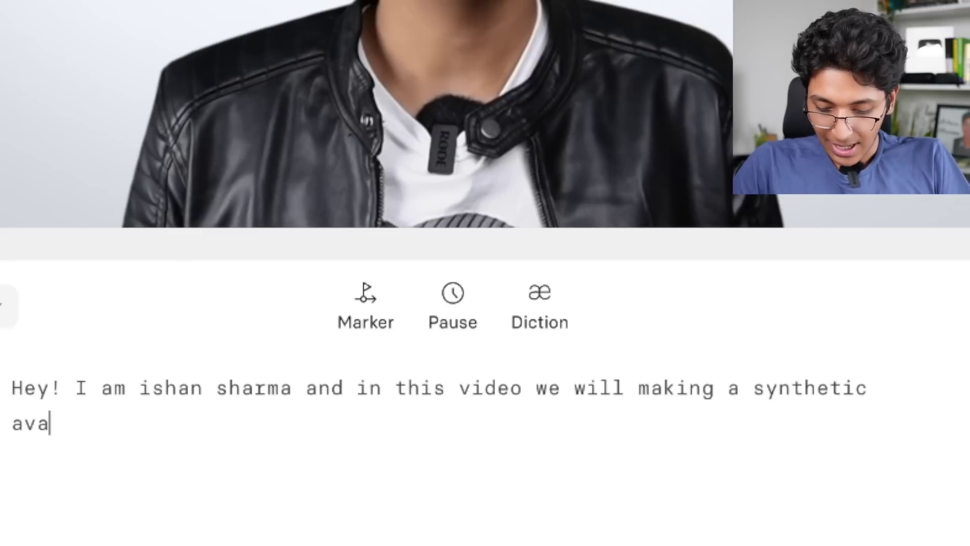
{"action": "type", "text": "tar on on Synth"}
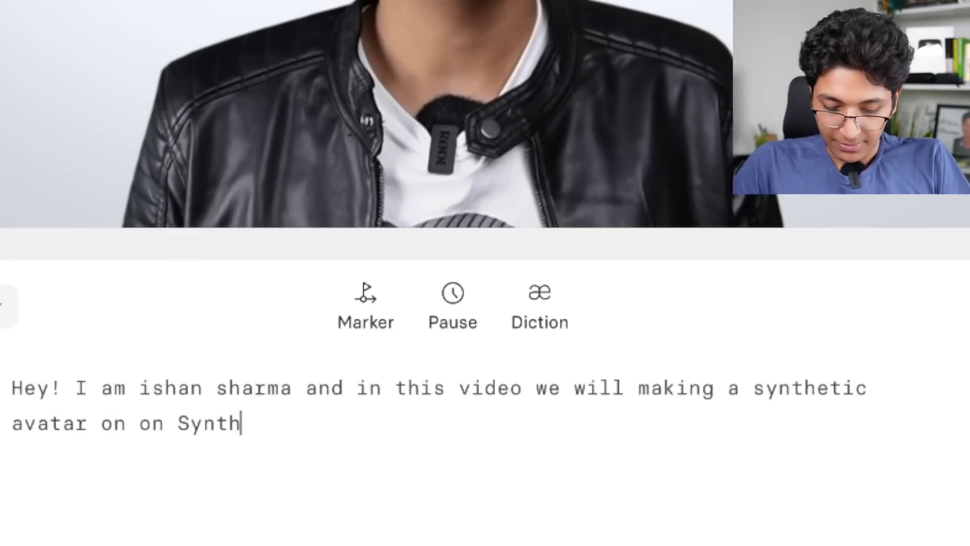
{"action": "type", "text": "esia."}
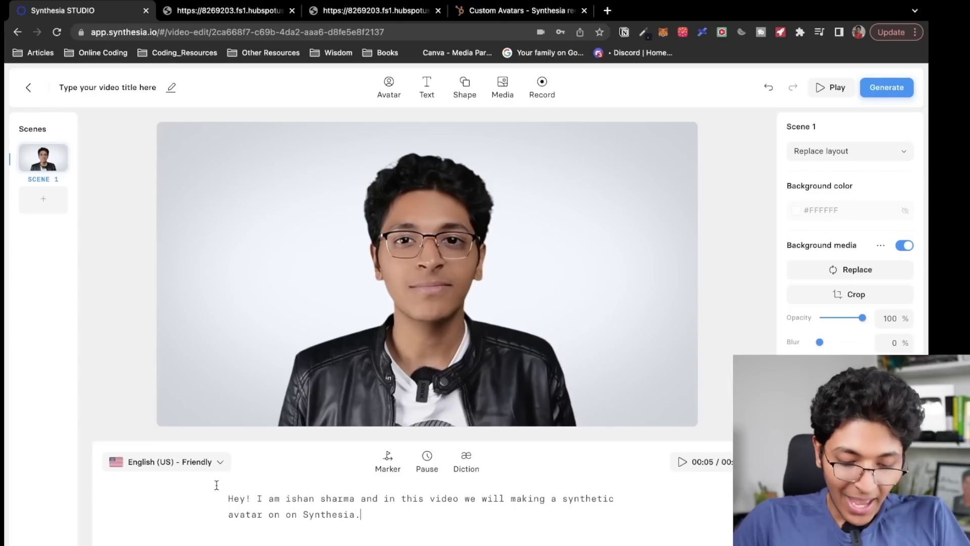
Search the voices for "india", set the script's voice to English (IN) - Original and play the script with it.
{"action": "left_click", "coordinate": [205, 462]}
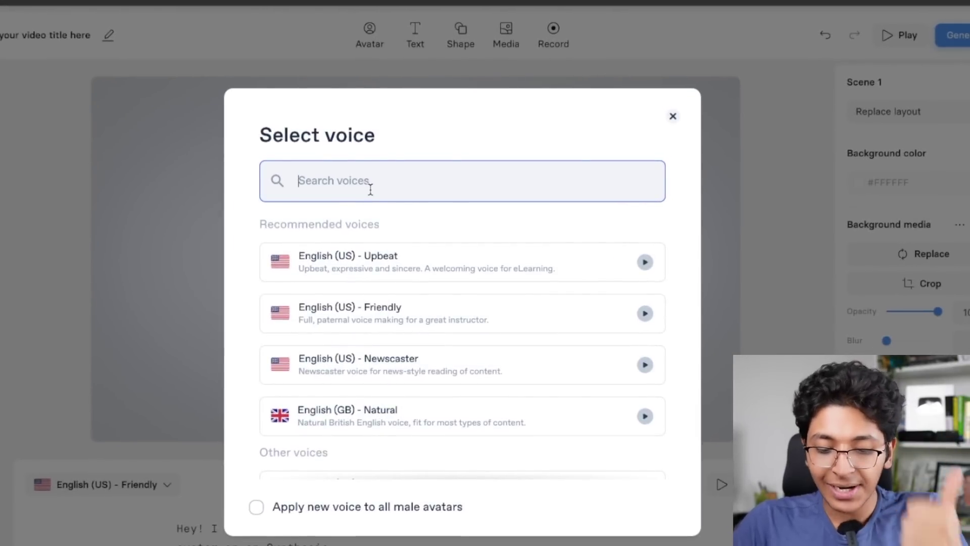
{"action": "scroll", "coordinate": [412, 294], "scroll_direction": "down", "scroll_amount": 3}
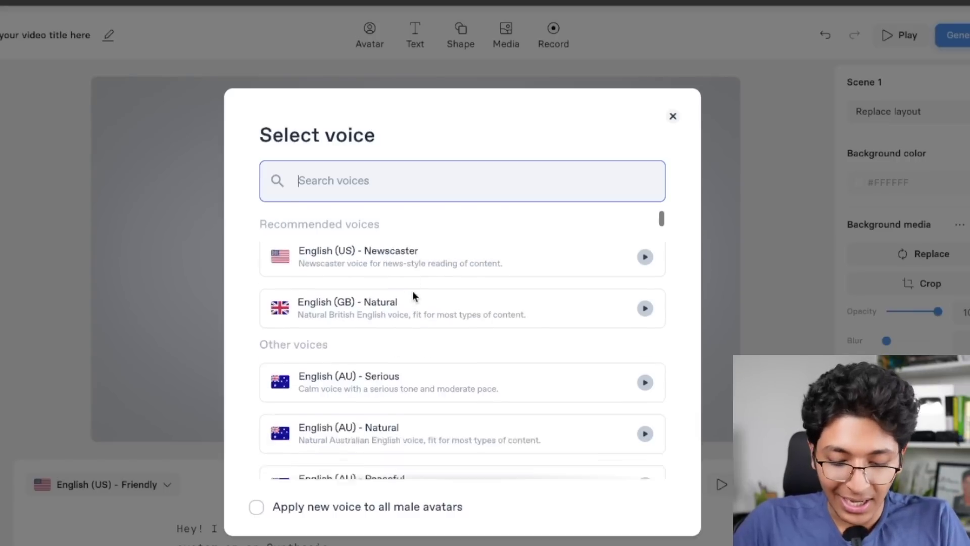
{"action": "scroll", "coordinate": [412, 290], "scroll_direction": "up", "scroll_amount": 3}
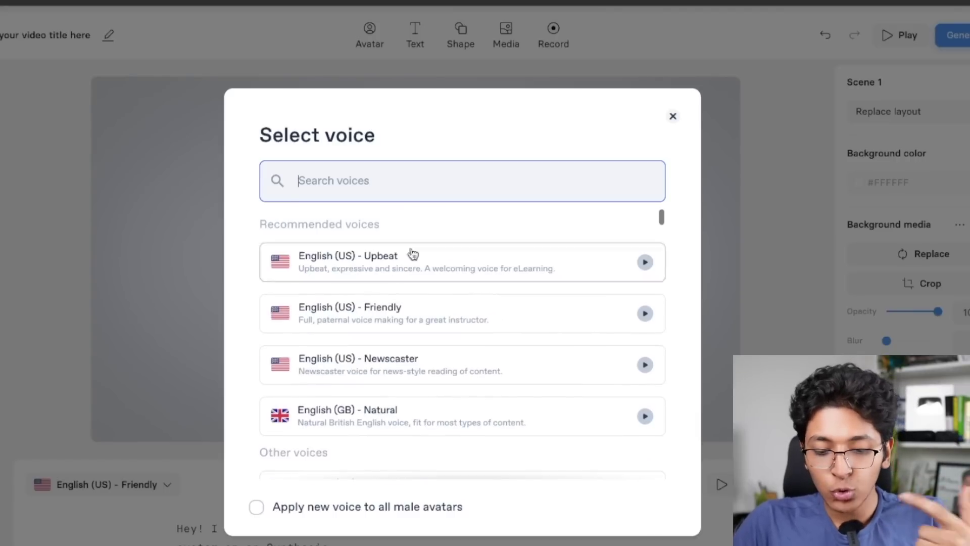
{"action": "type", "text": "india"}
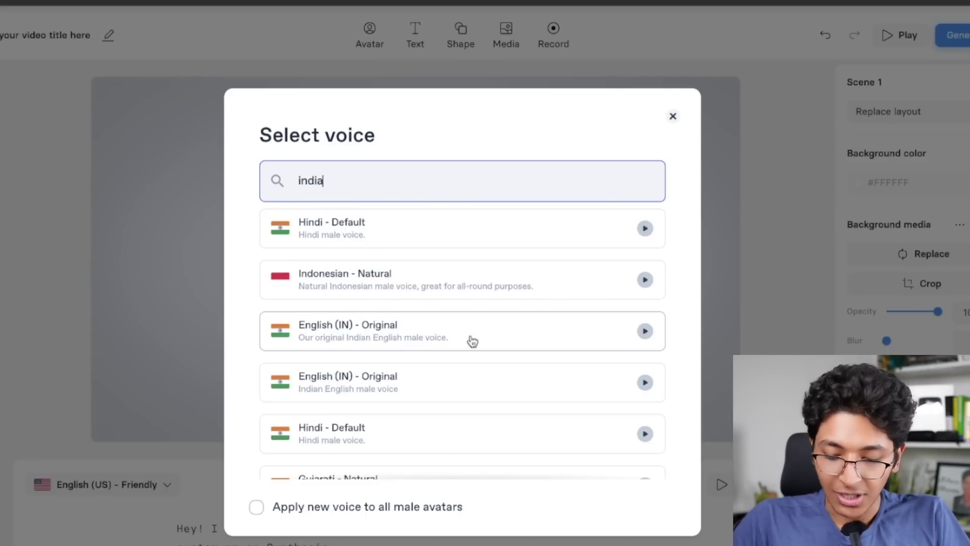
{"action": "left_click", "coordinate": [503, 341]}
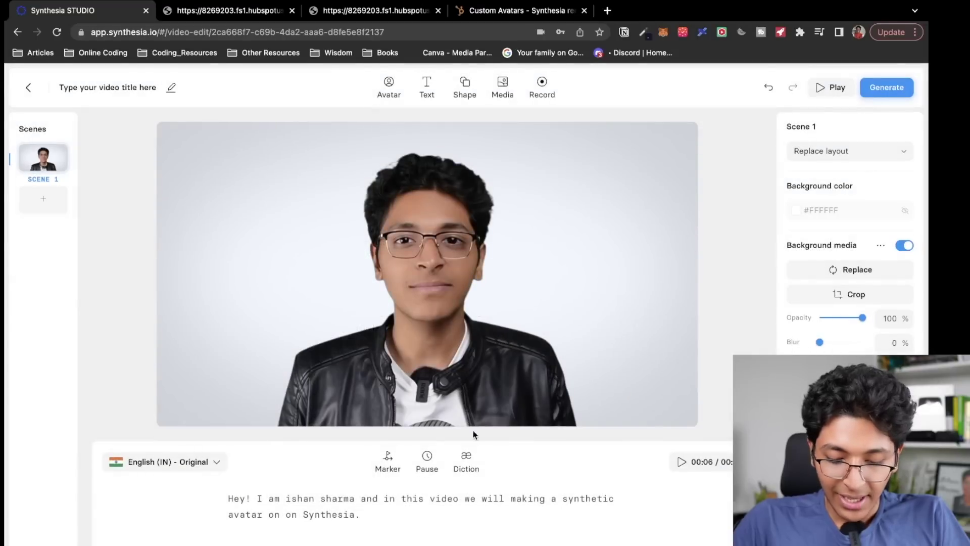
{"action": "left_click", "coordinate": [681, 465]}
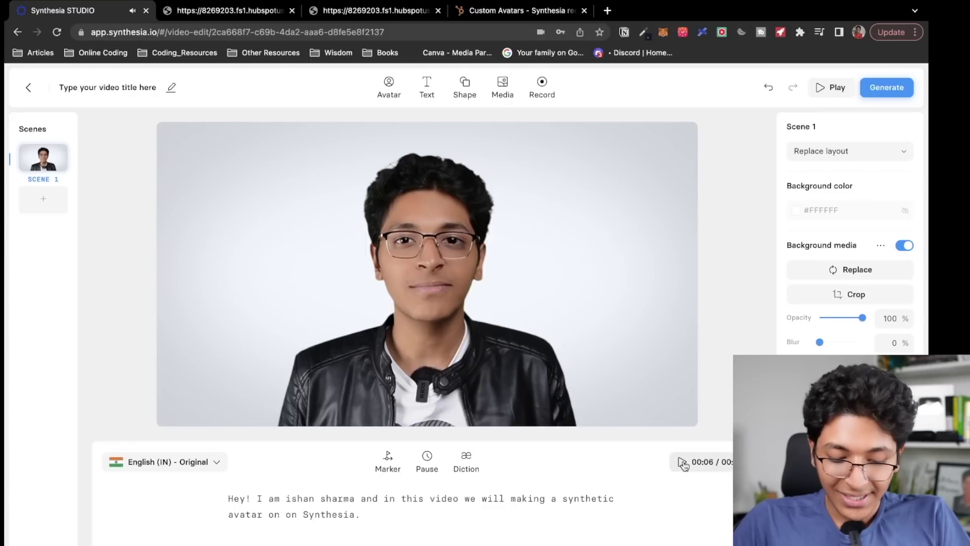
Search the script's voice options for "india" and look through the Indian voices without choosing a different one.
{"action": "left_click", "coordinate": [191, 463]}
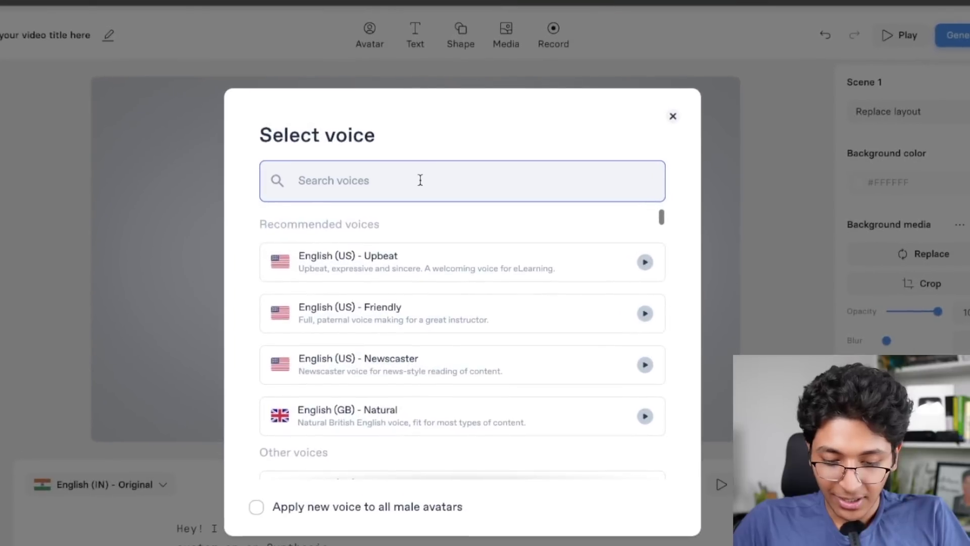
{"action": "type", "text": "india"}
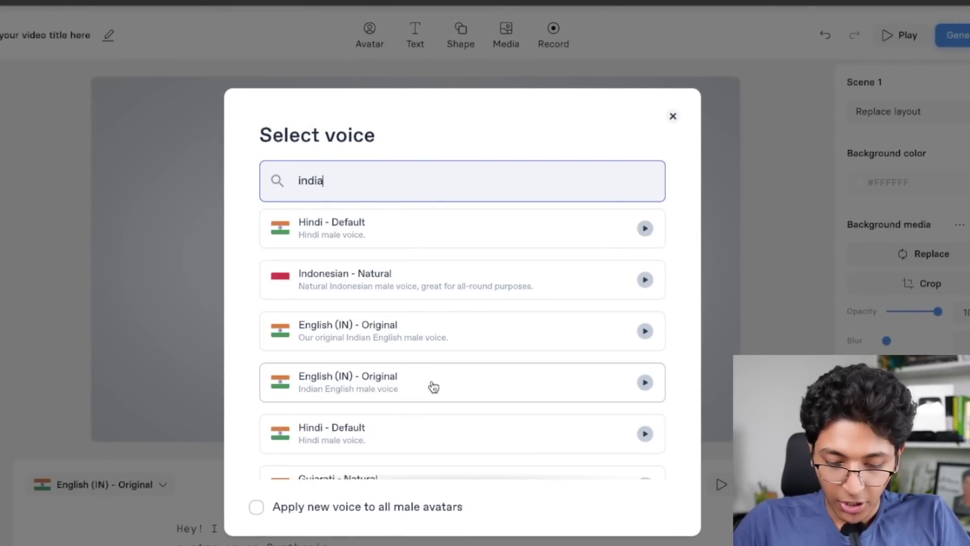
{"action": "scroll", "coordinate": [435, 387], "scroll_direction": "down", "scroll_amount": 2}
{"action": "scroll", "coordinate": [423, 367], "scroll_direction": "down", "scroll_amount": 3}
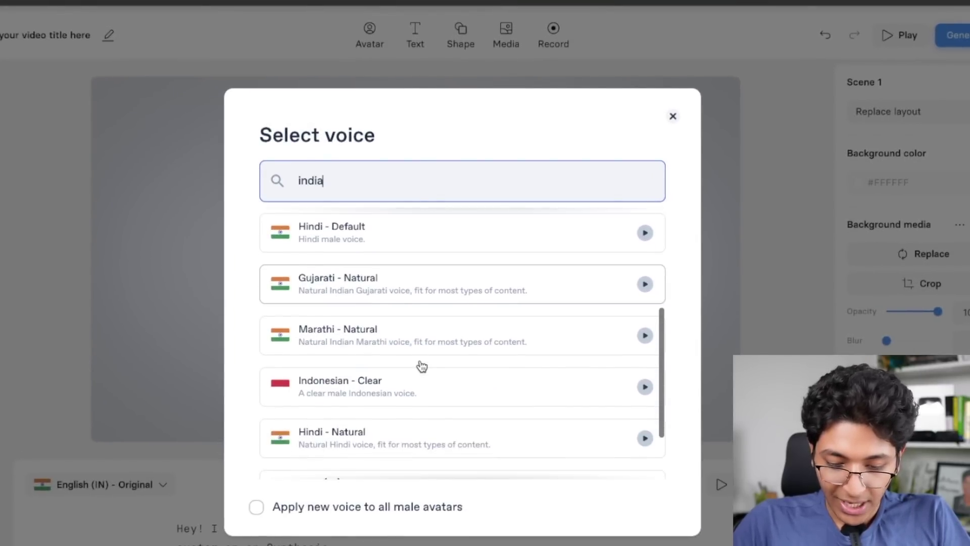
{"action": "scroll", "coordinate": [422, 367], "scroll_direction": "up", "scroll_amount": 1}
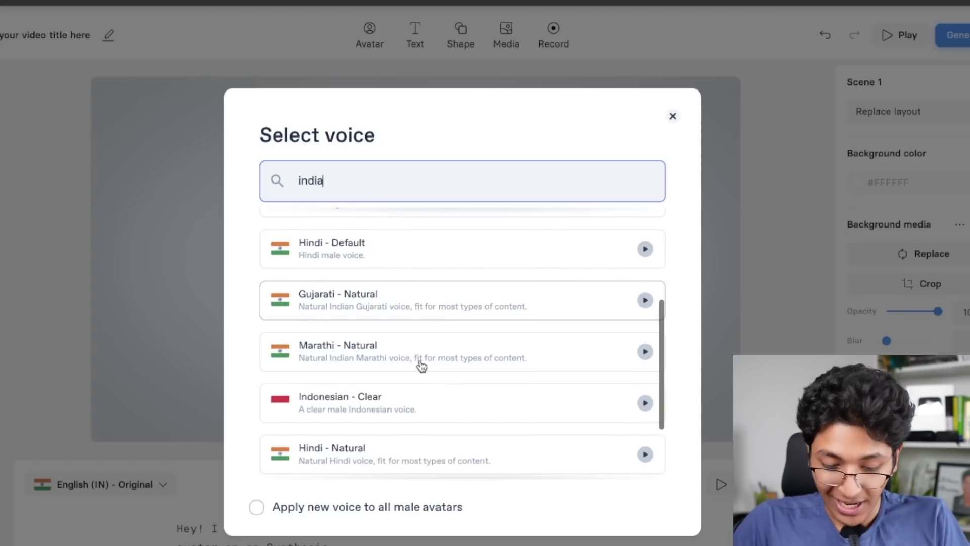
{"action": "scroll", "coordinate": [422, 367], "scroll_direction": "down", "scroll_amount": 2}
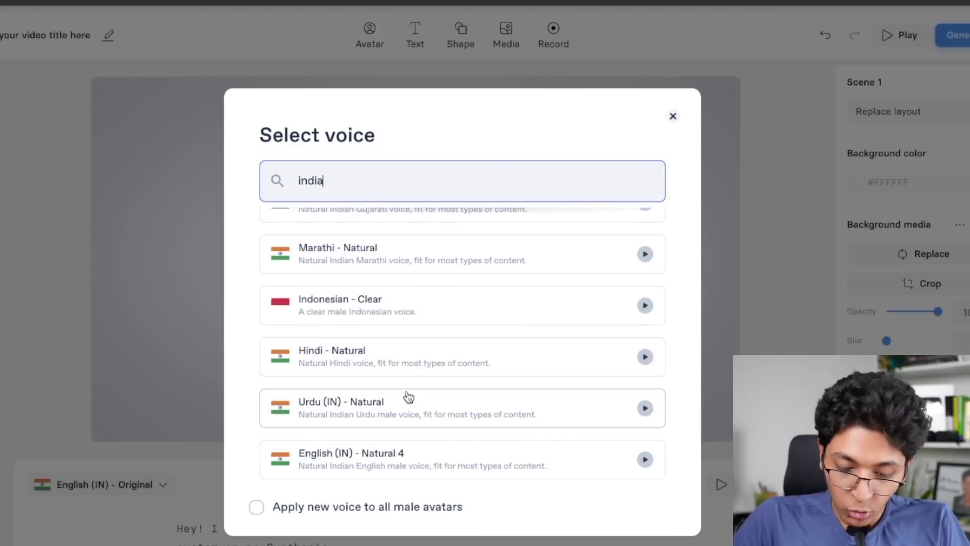
{"action": "scroll", "coordinate": [447, 415], "scroll_direction": "up", "scroll_amount": 5}
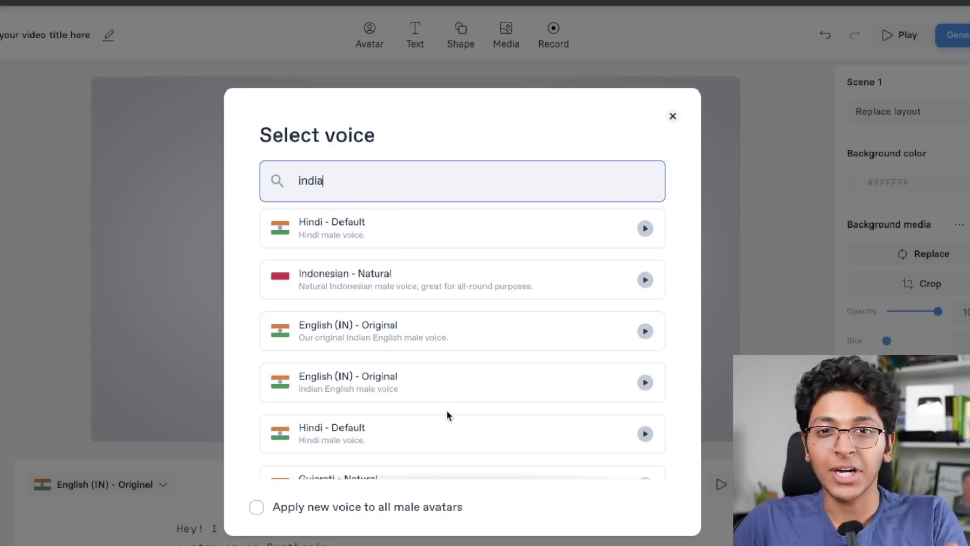
{"action": "left_click", "coordinate": [672, 117]}
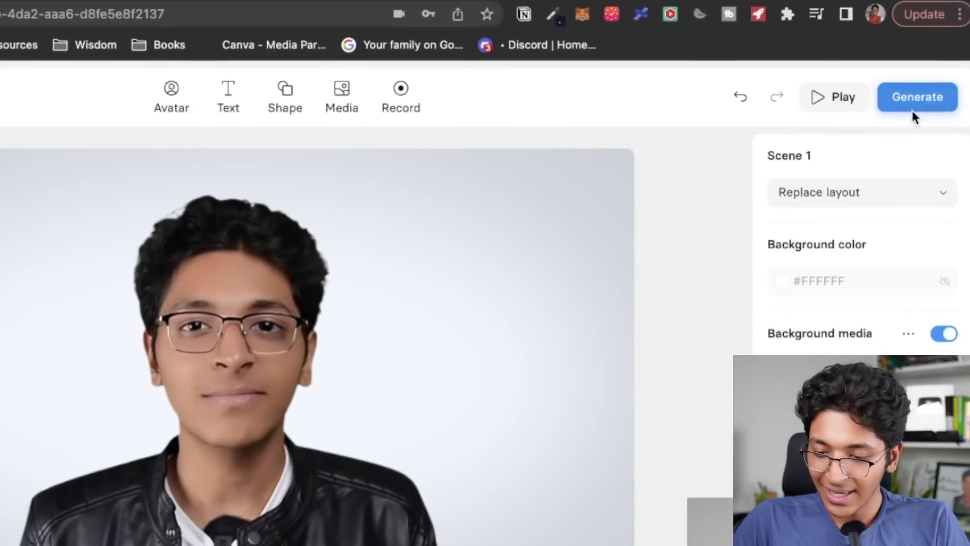
Title the video with the presenter's first name followed by "Intro" and generate it with captions included.
{"action": "left_click", "coordinate": [921, 101]}
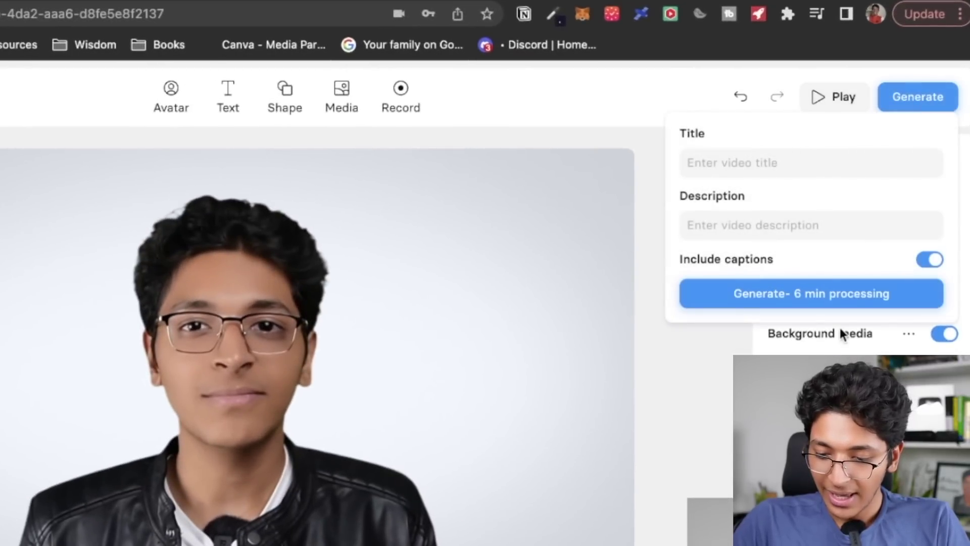
{"action": "left_click", "coordinate": [801, 161]}
{"action": "type", "text": "Ishan Intro"}
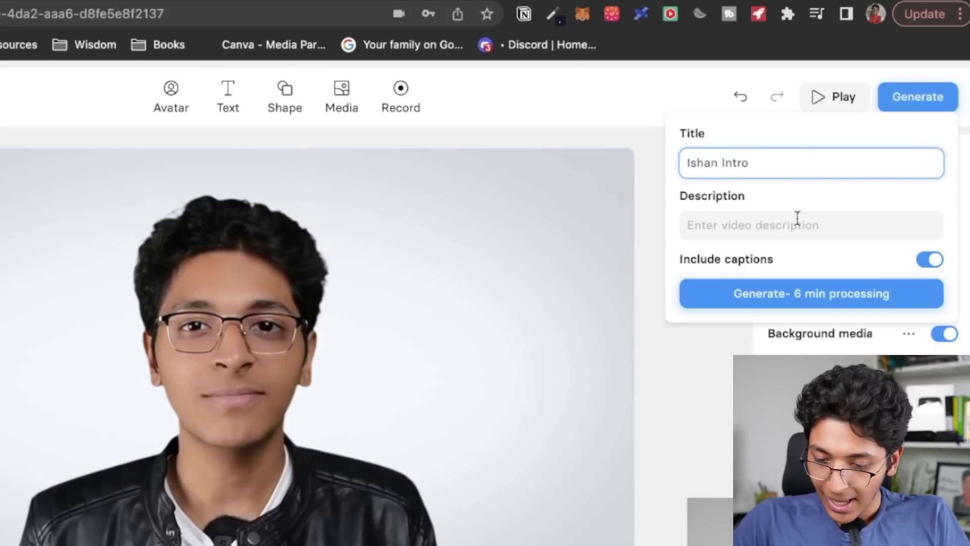
{"action": "left_click", "coordinate": [764, 290]}
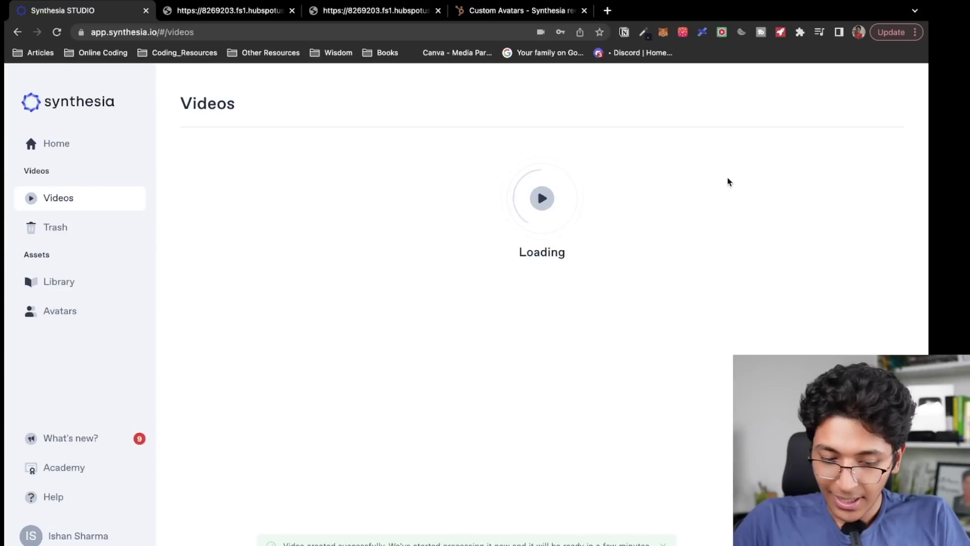